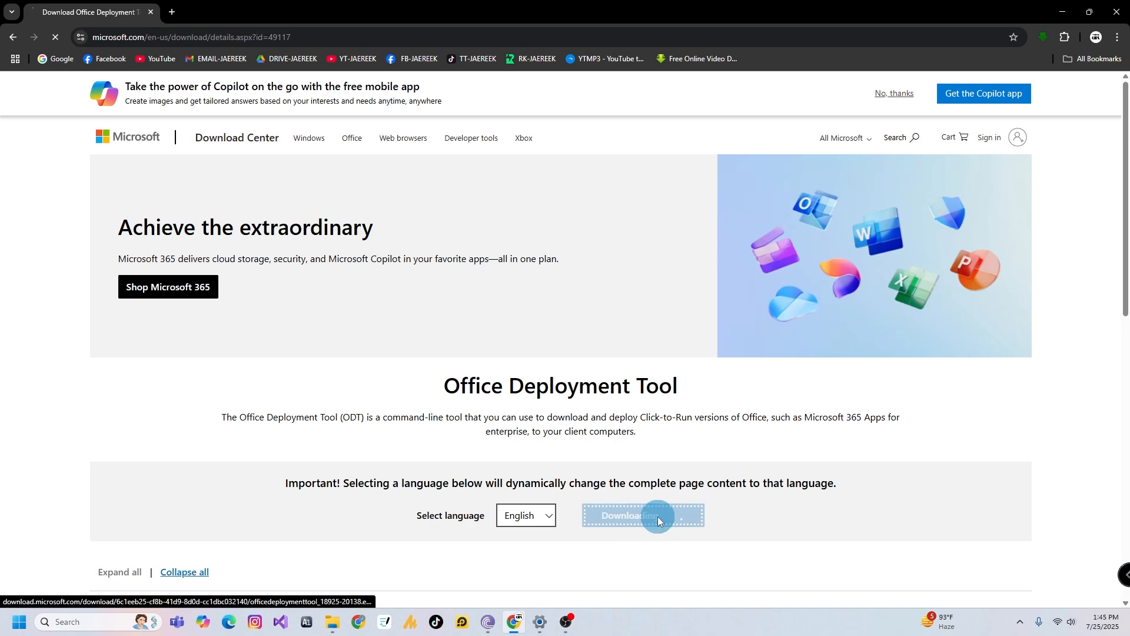
Download the Office Deployment Tool and save the installer to the Downloads folder
click(658, 516)
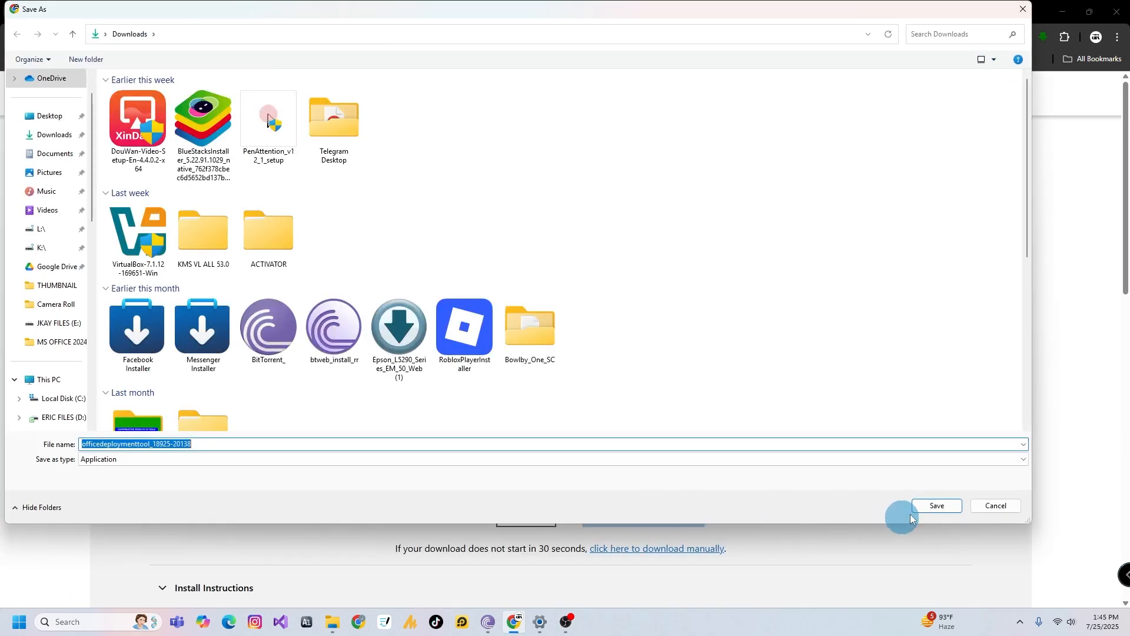
click(924, 507)
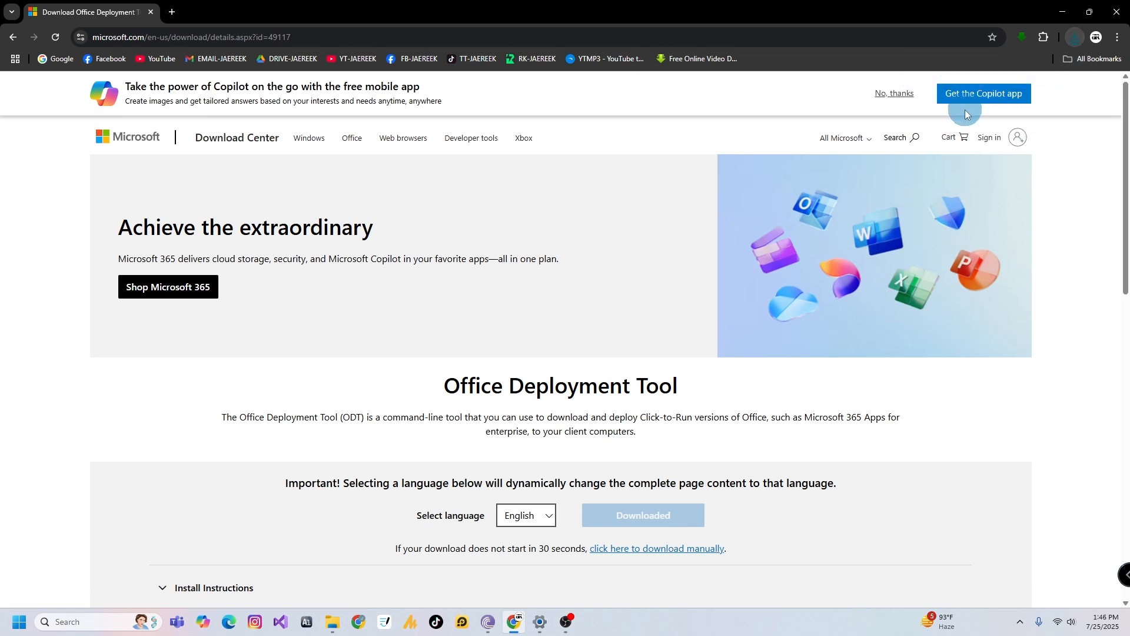
Create a new folder named MS OFFICE 2024 on the Desktop
click(345, 624)
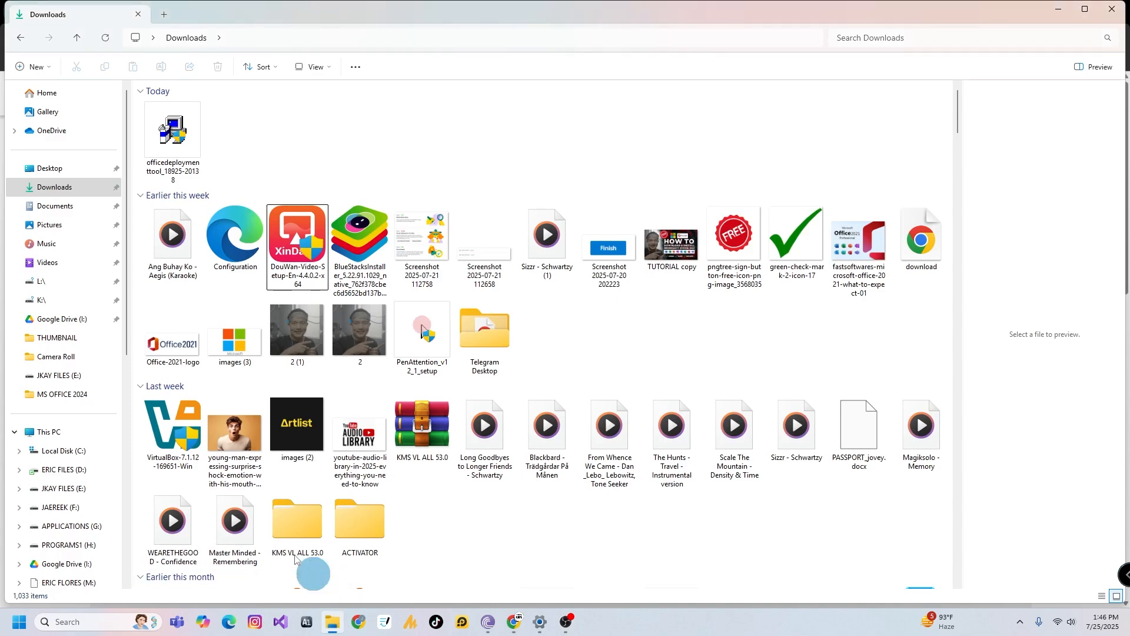
click(63, 169)
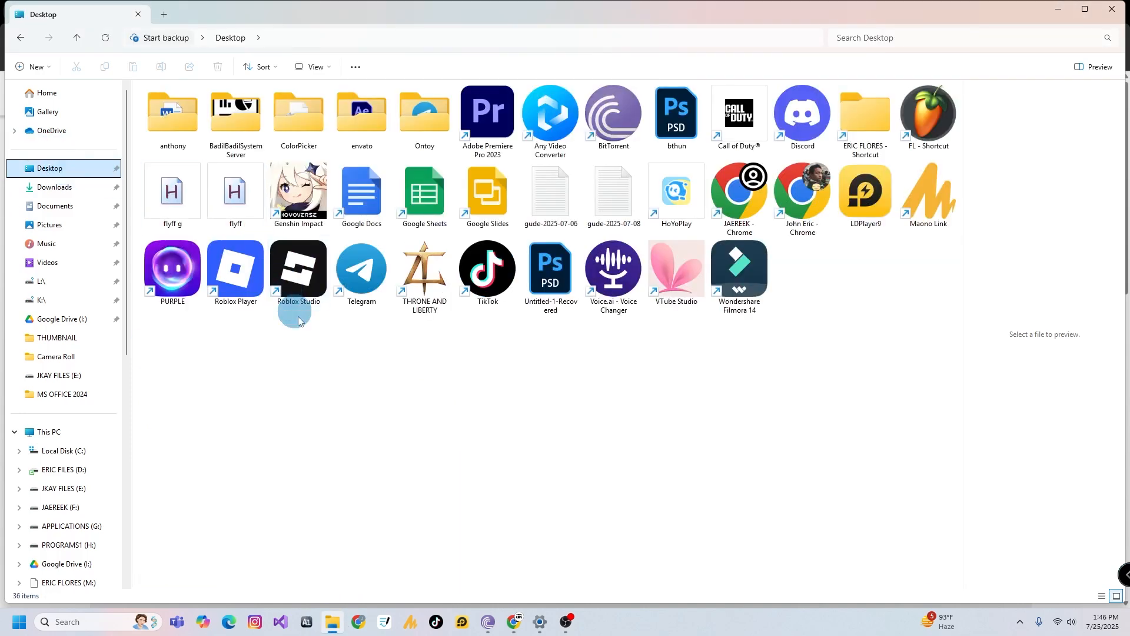
right_click(445, 420)
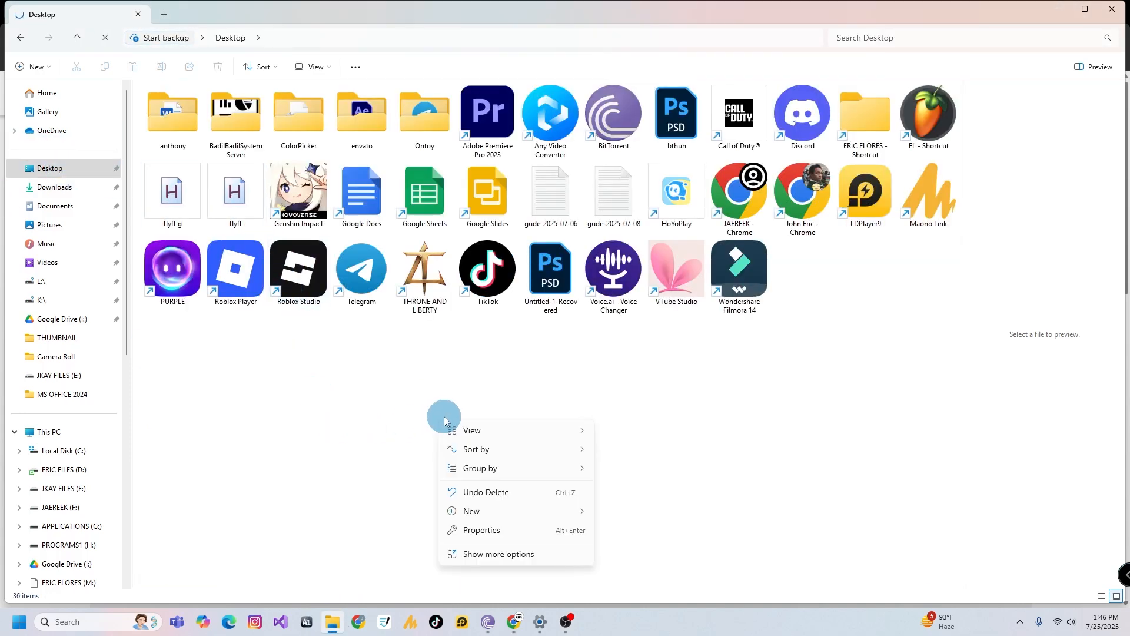
mouse_move(492, 510)
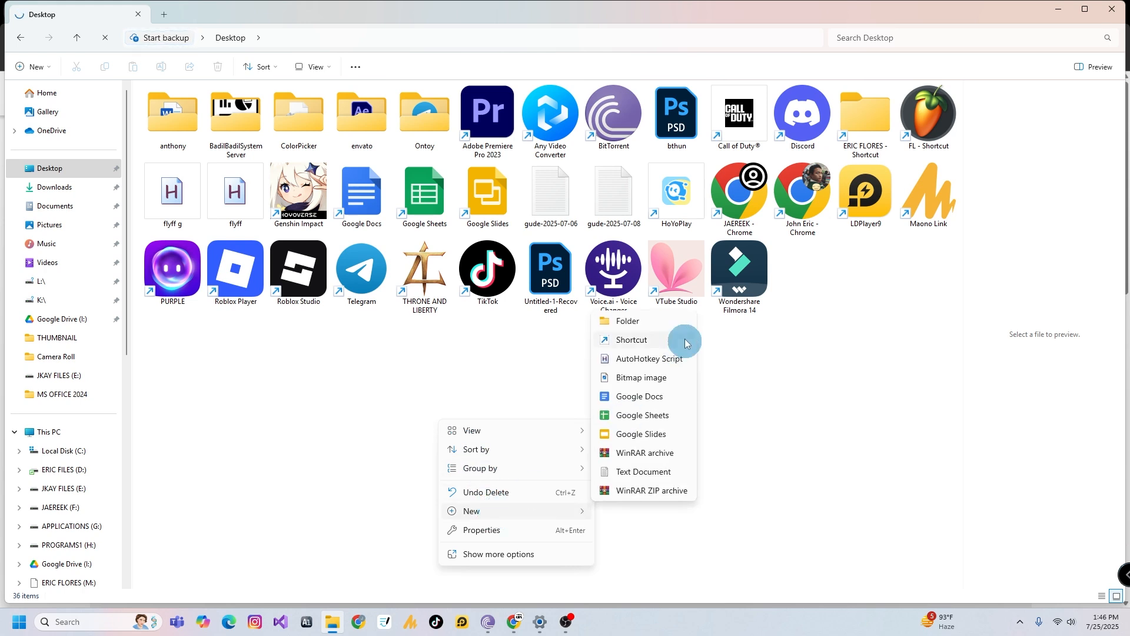
click(651, 321)
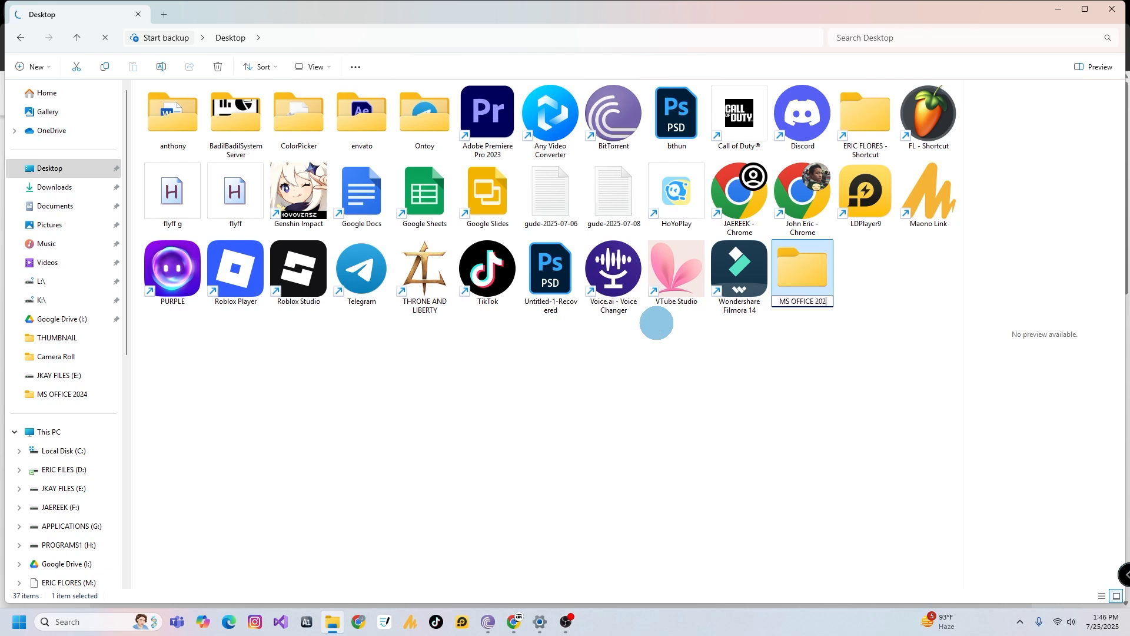
text(MS OFFICE 2024)
click(852, 304)
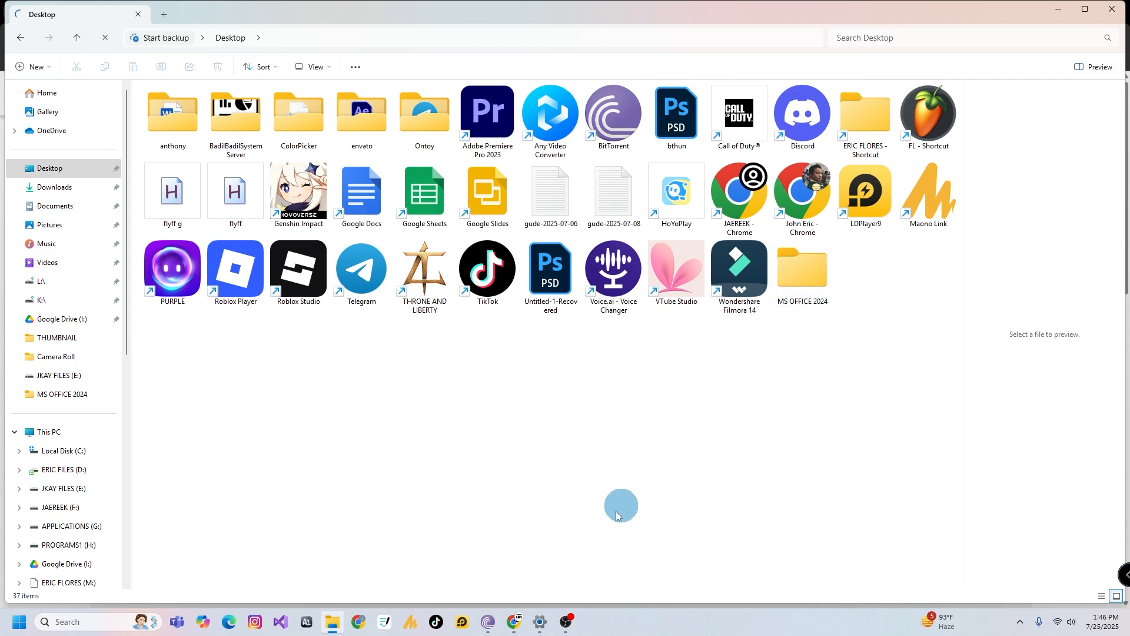
Open the downloaded Office Deployment Tool's folder from the browser's download history
click(514, 621)
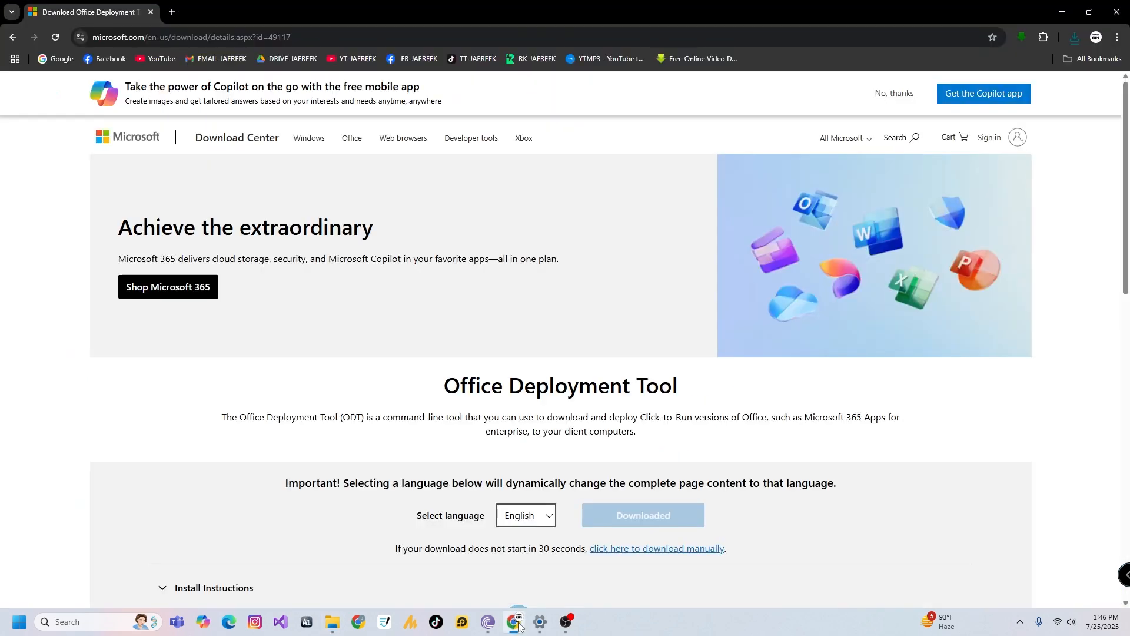
click(1071, 38)
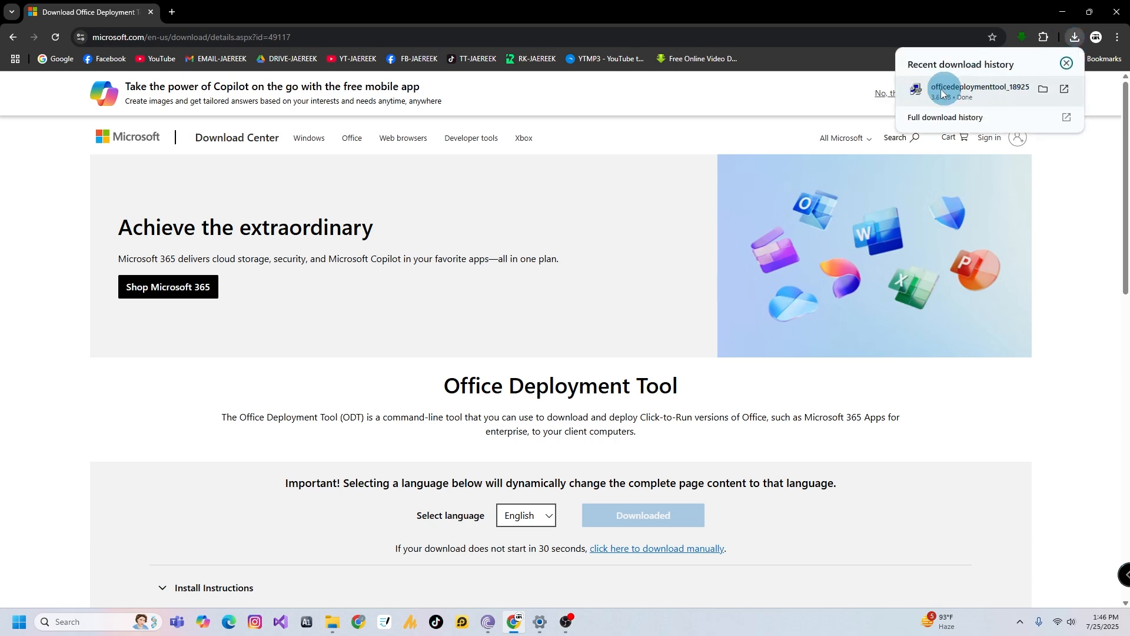
click(1043, 90)
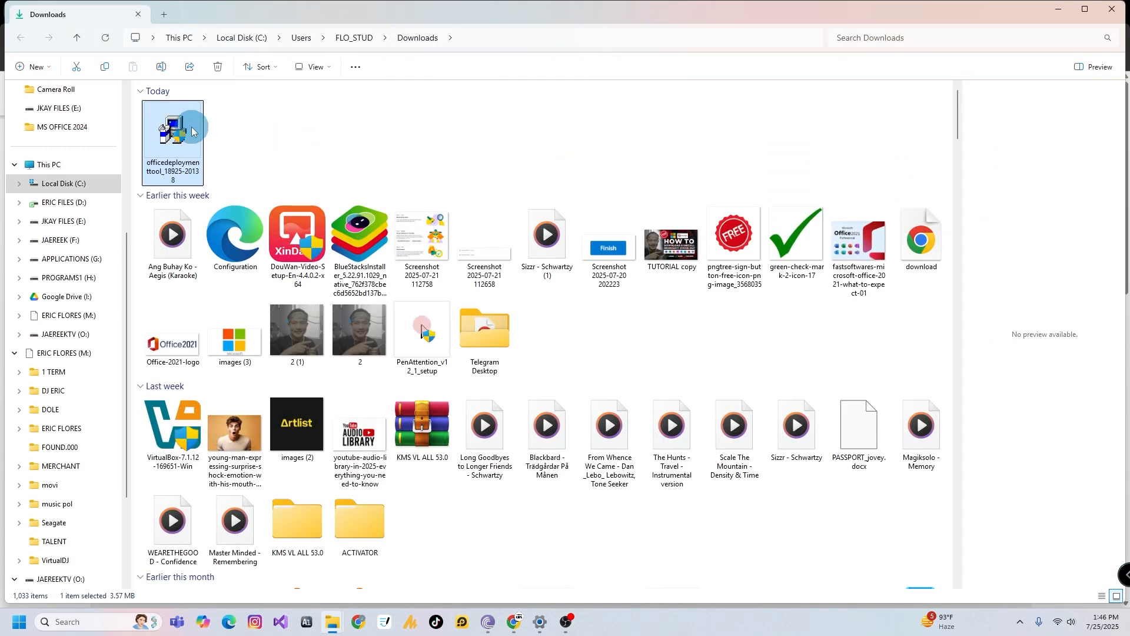
Run the Office Deployment Tool, allow it to make changes, and accept the Microsoft Software License Terms
right_click(191, 131)
click(224, 174)
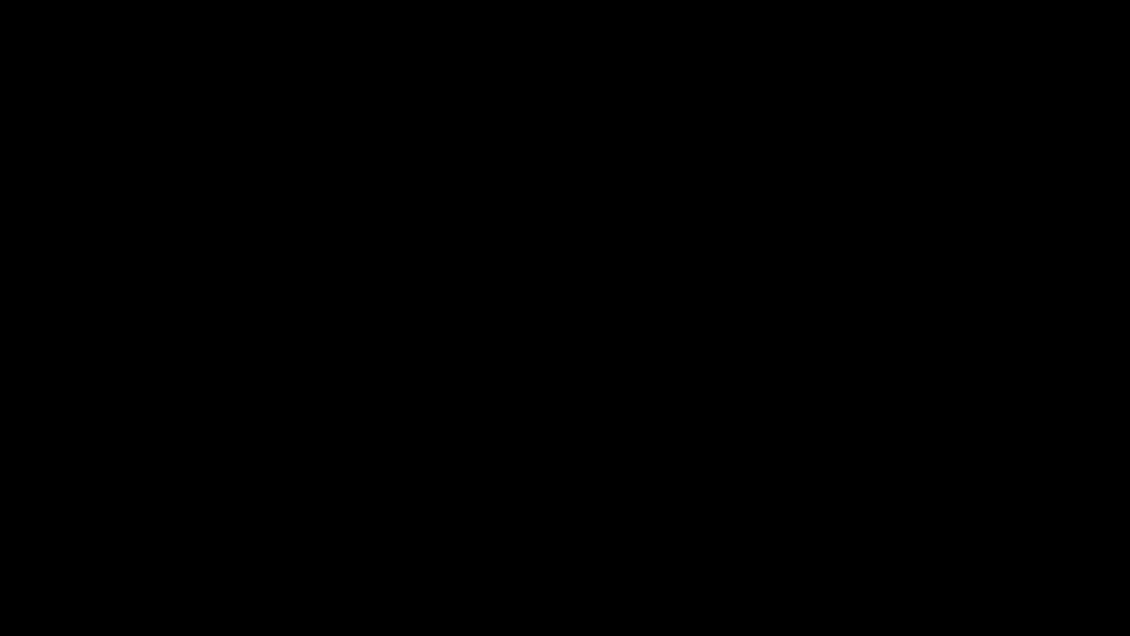
click(480, 405)
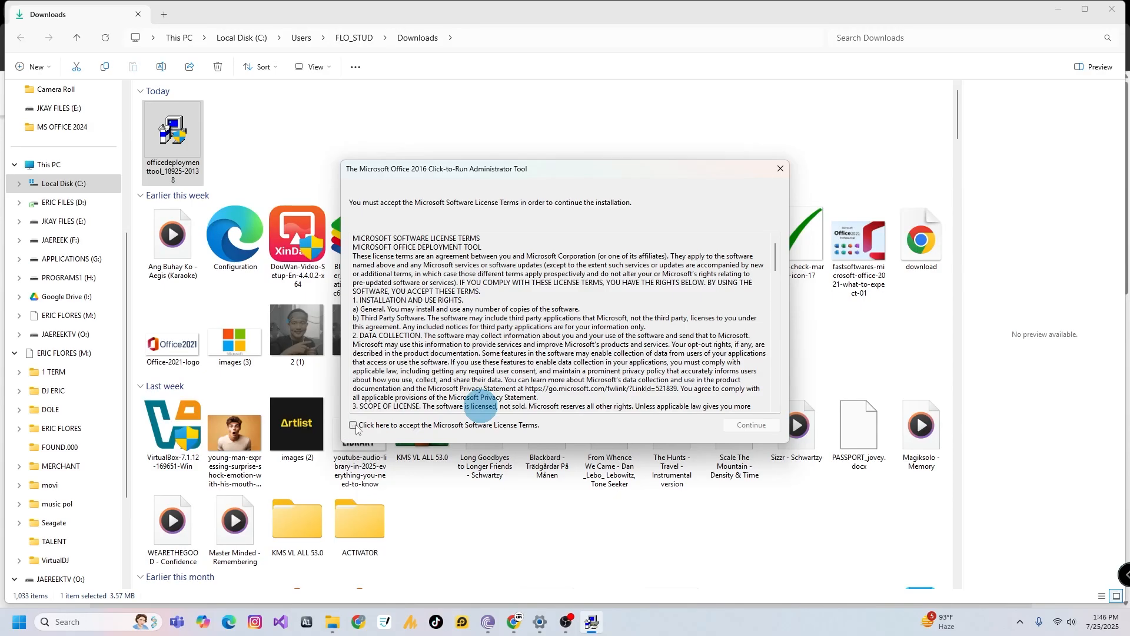
click(749, 425)
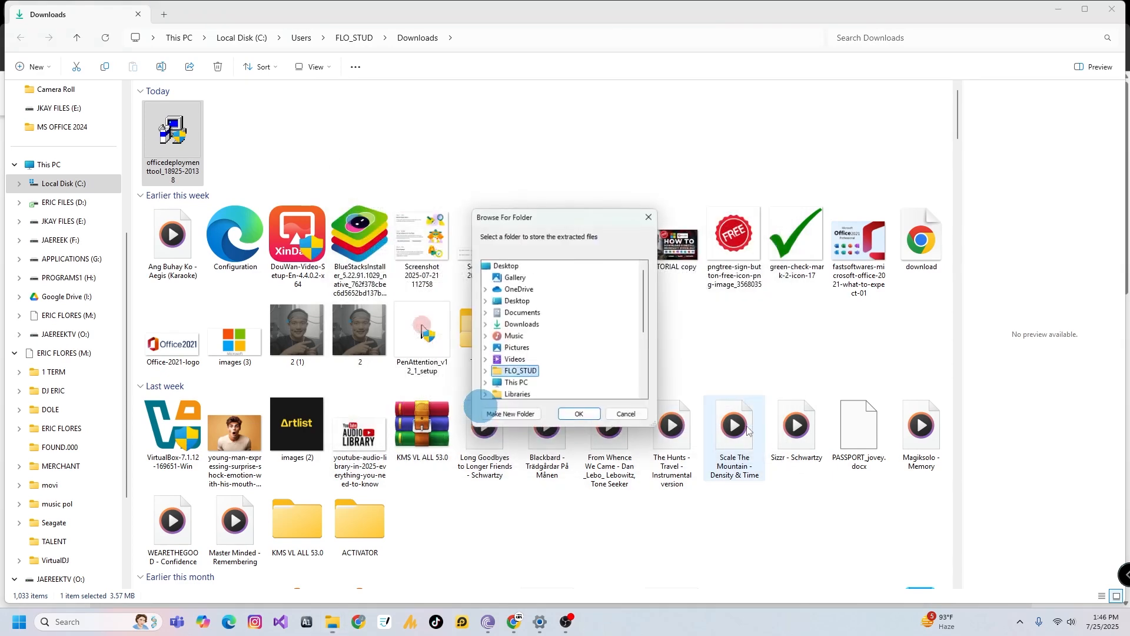
Extract the tool's files into the MS OFFICE 2024 folder on the Desktop
click(485, 302)
scroll(646, 305, down, 1)
click(514, 341)
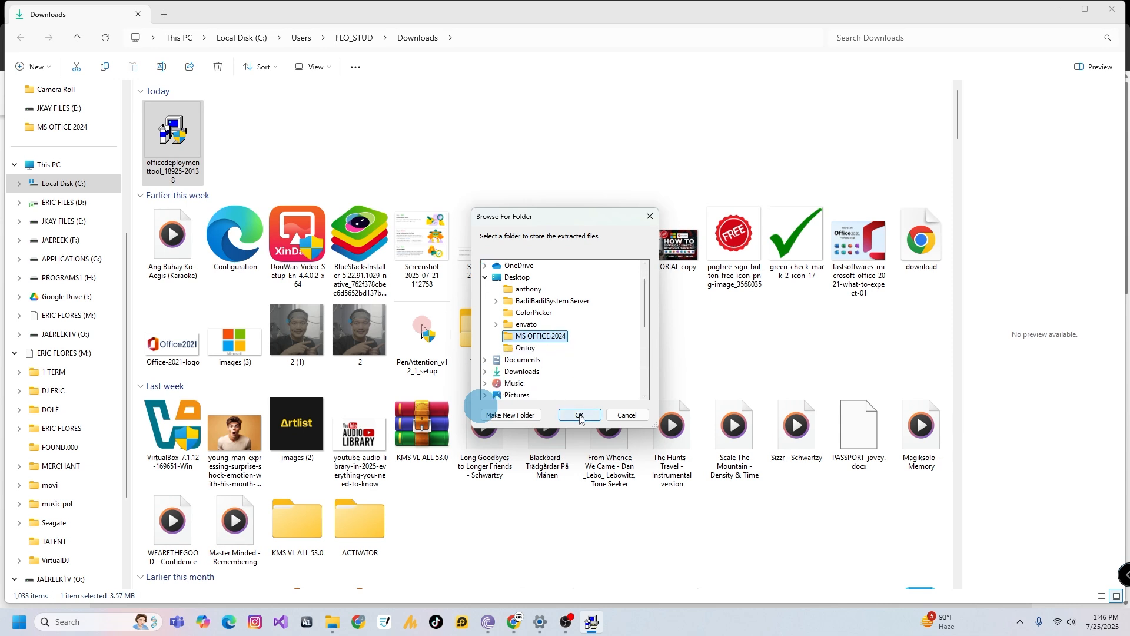
click(579, 415)
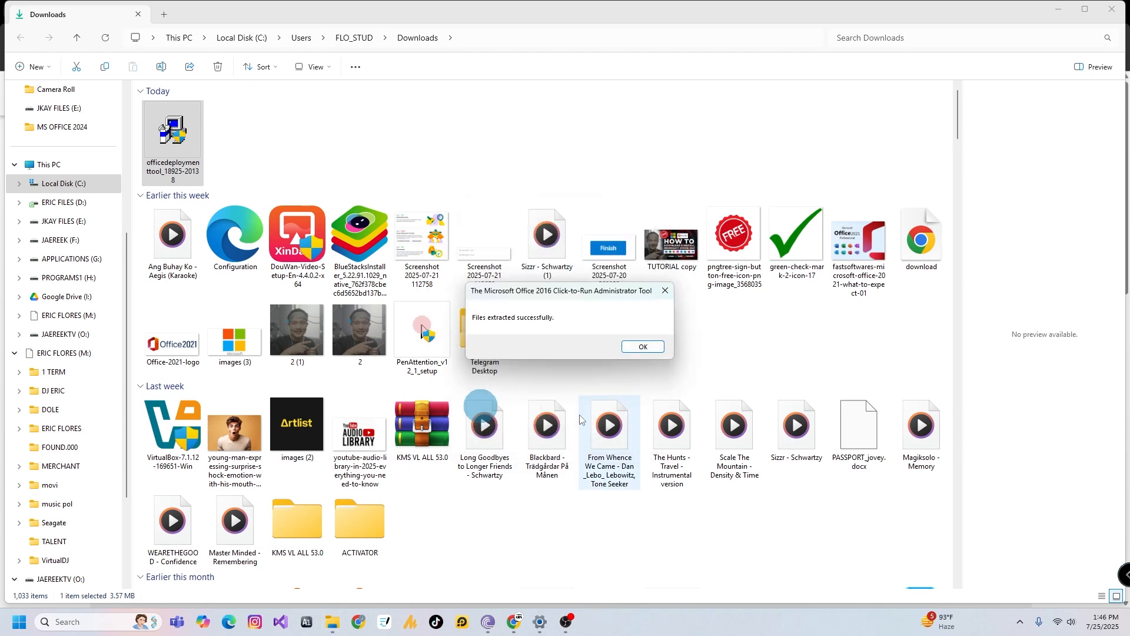
click(625, 349)
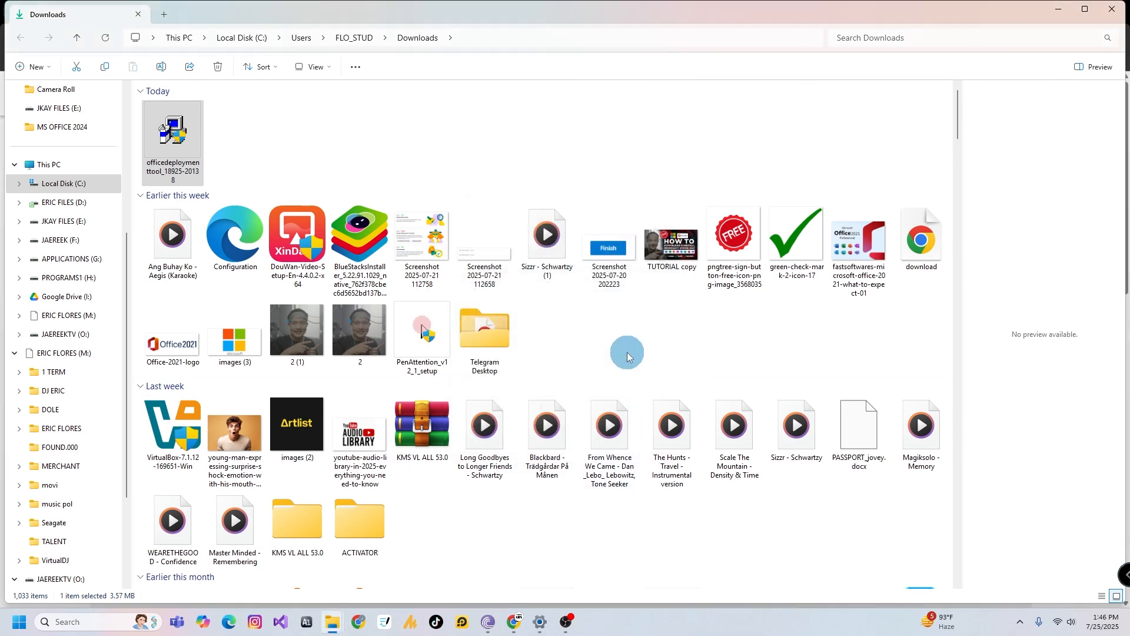
Open the Office Customization Tool by searching for OFFICE CUSTOMIZATION TOOL in a new browser tab
click(516, 622)
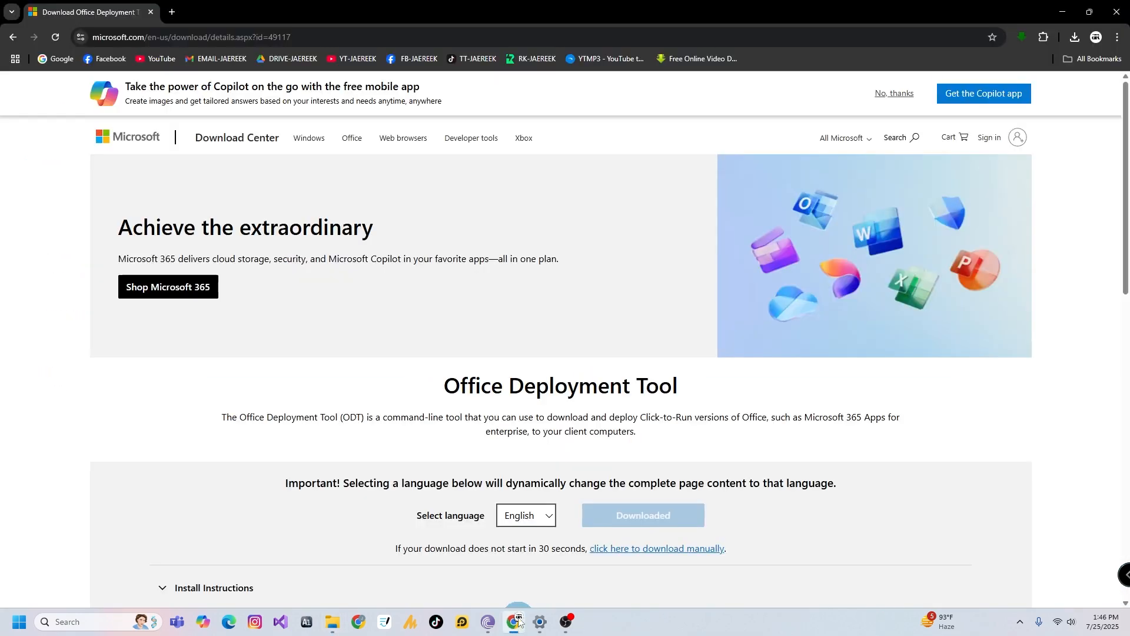
click(175, 13)
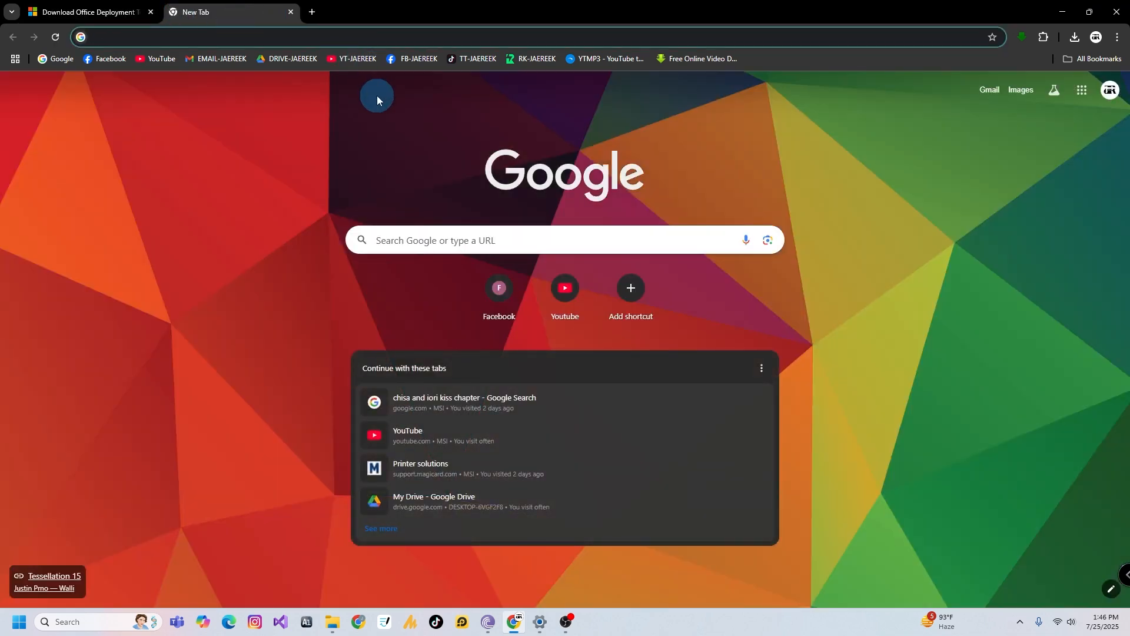
click(433, 240)
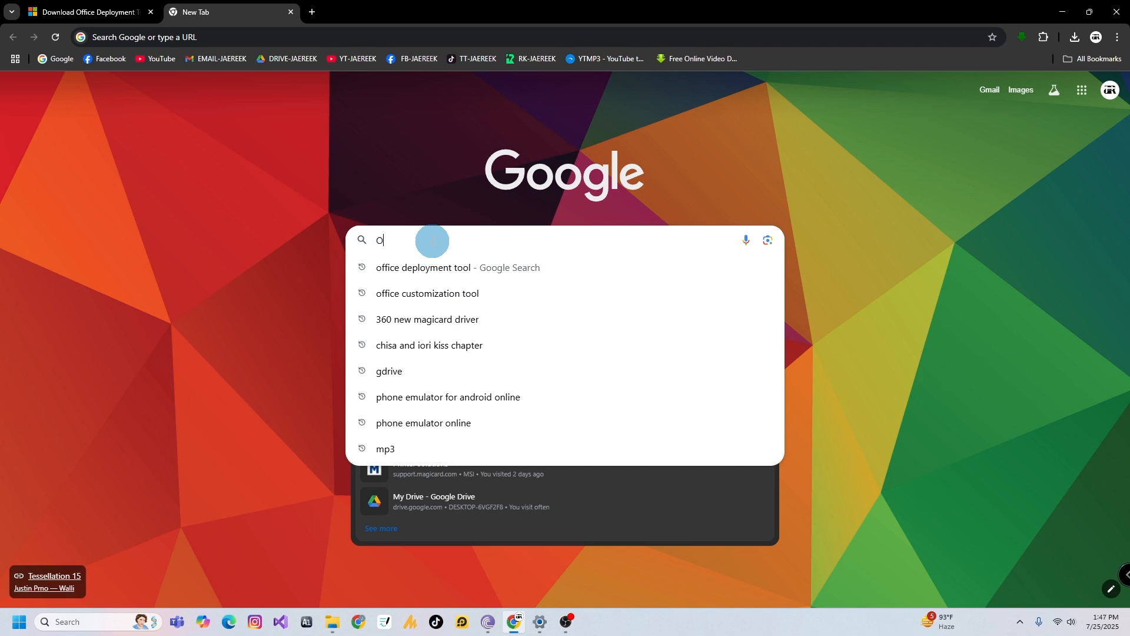
text(OFFICE CUSTOMIZT)
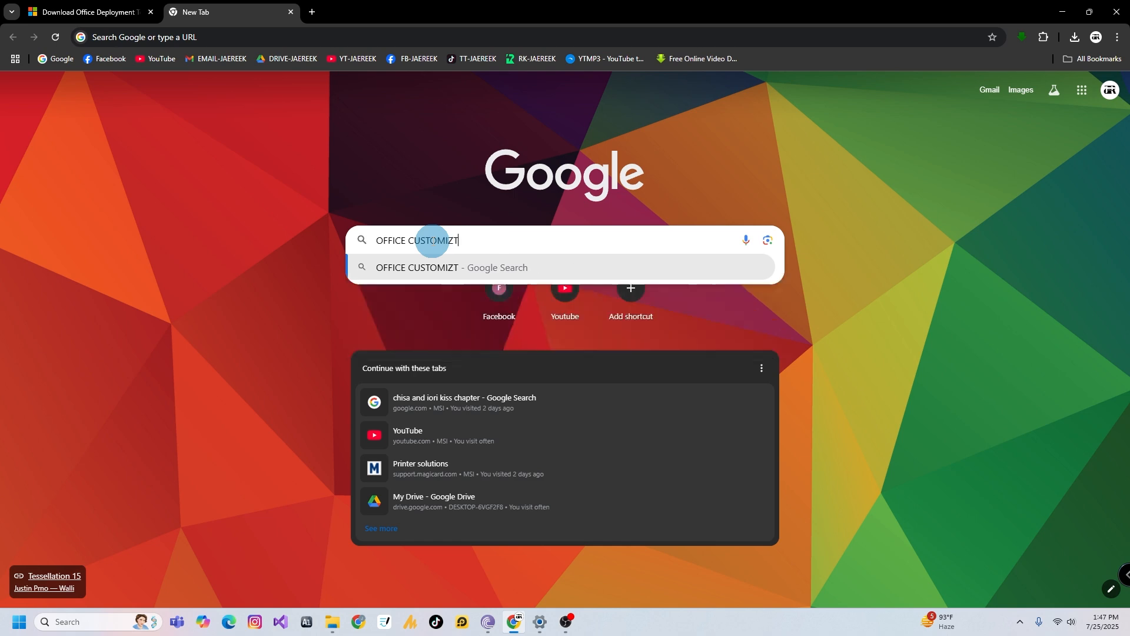
key(BackSpace)
text(ATI)
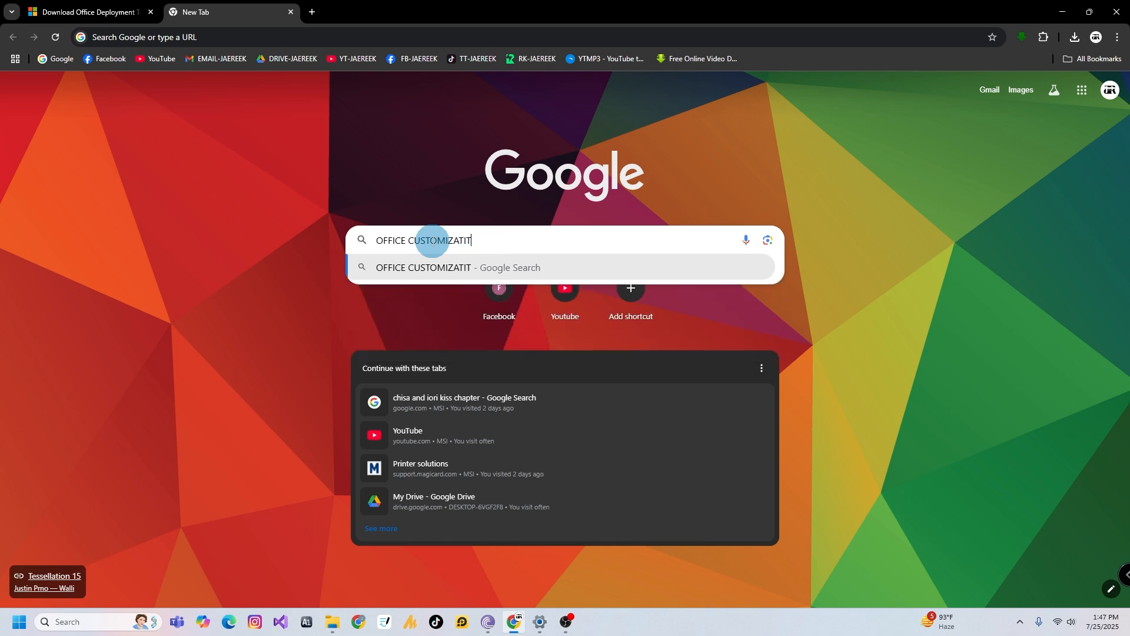
text(ON TOOL)
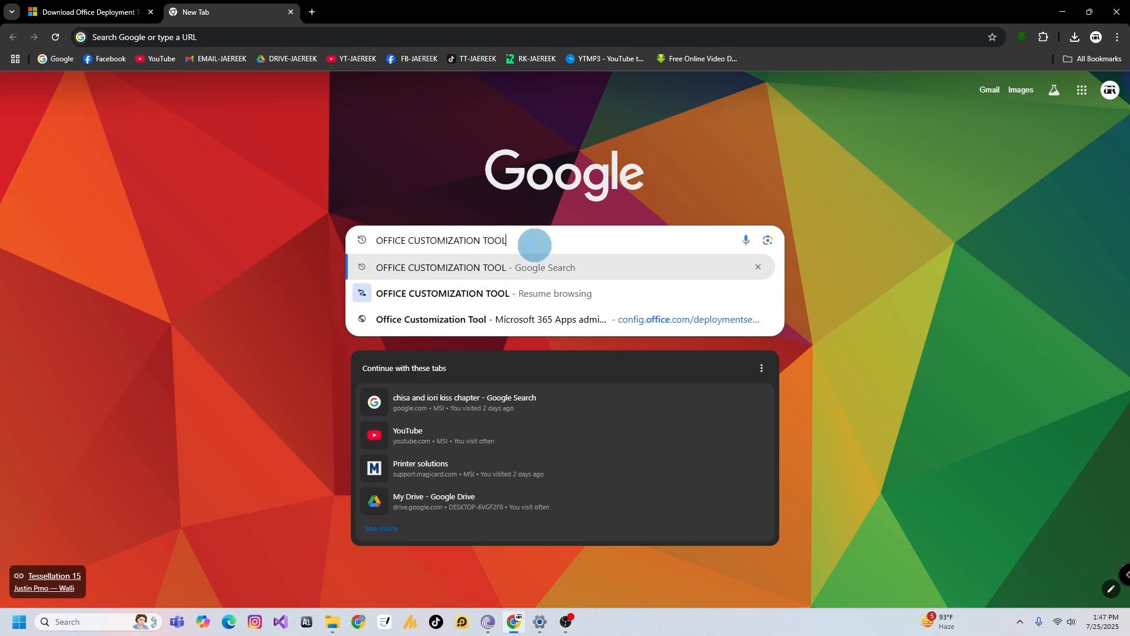
key(Return)
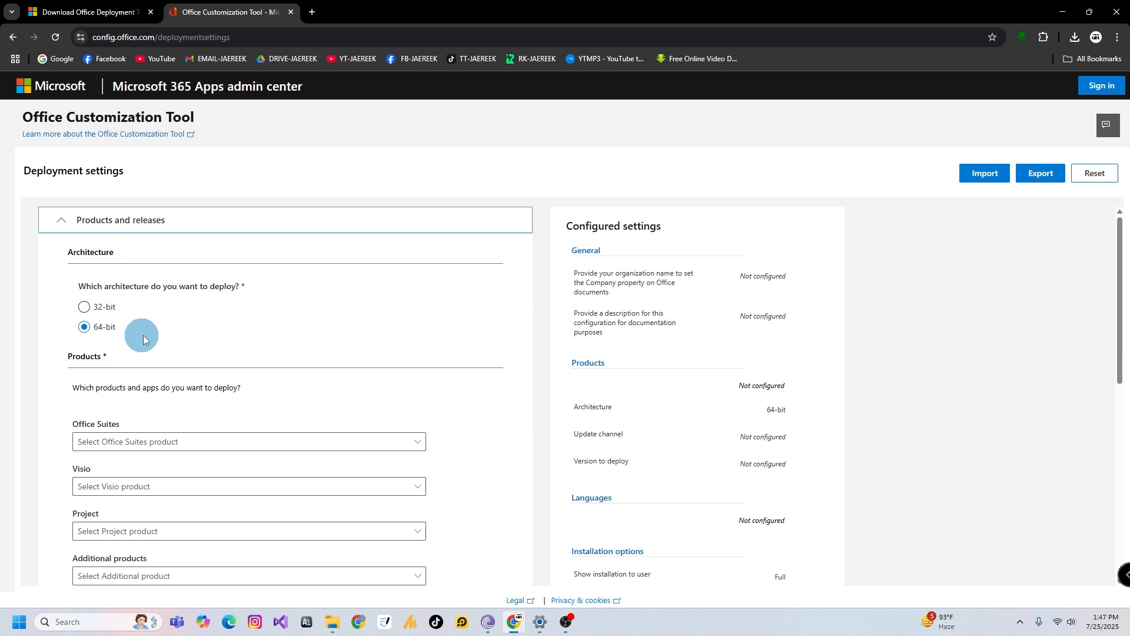
Choose Office LTSC Professional Plus 2024 - Volume License as the Office Suites product
scroll(147, 338, down, 2)
click(166, 329)
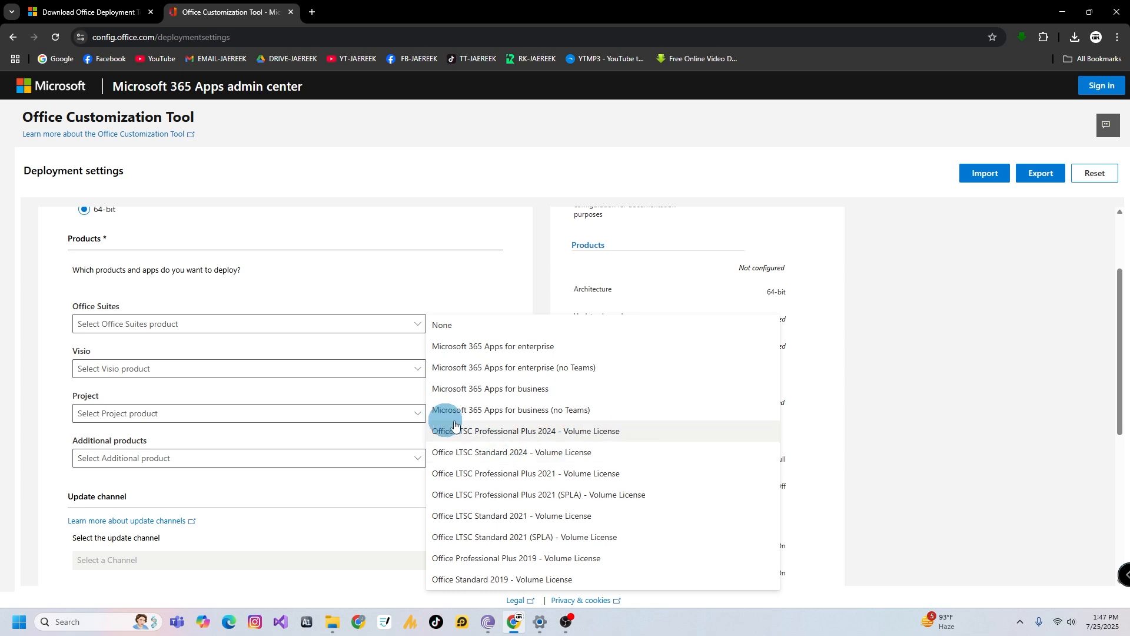
click(583, 433)
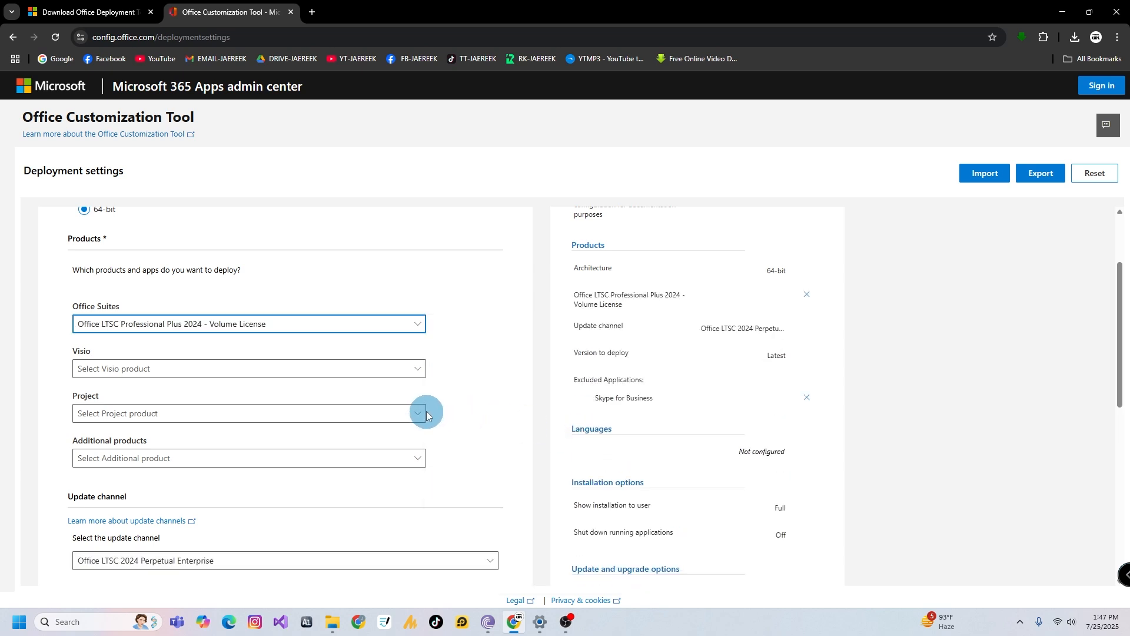
Exclude OneNote, OneDrive Desktop and Outlook (classic) from the apps, then continue to the language section
scroll(427, 406, down, 4)
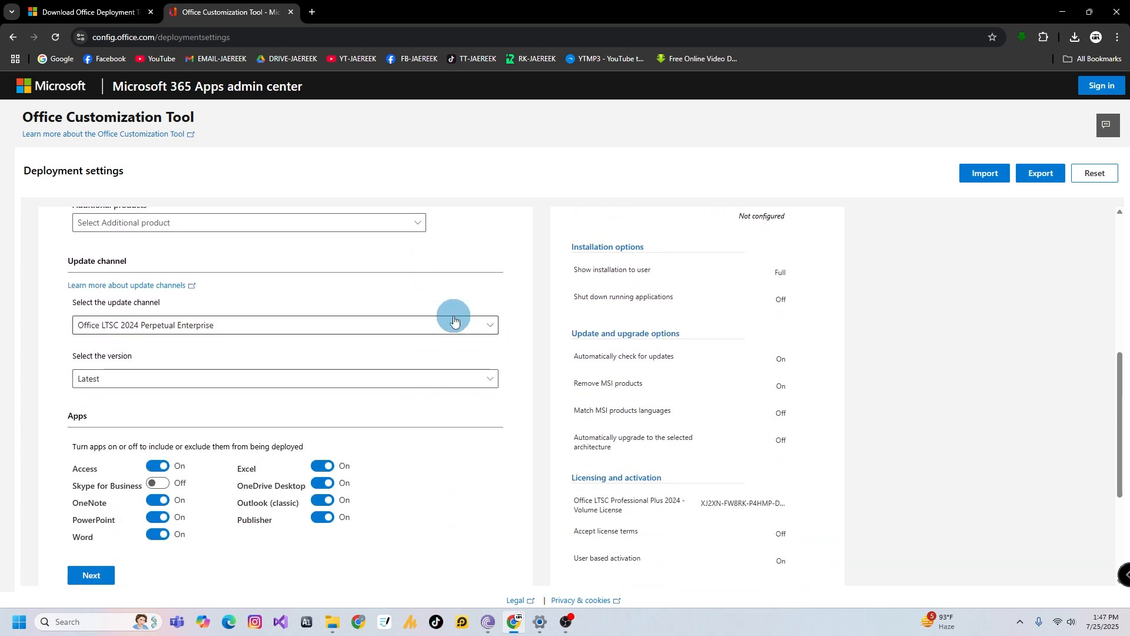
scroll(453, 316, down, 2)
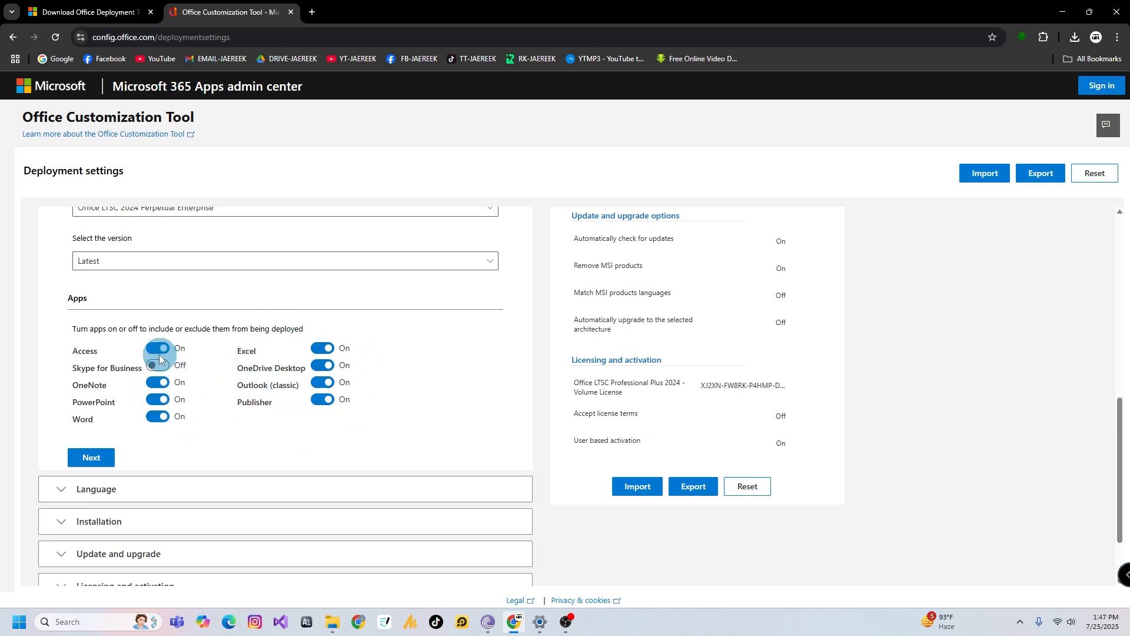
click(158, 383)
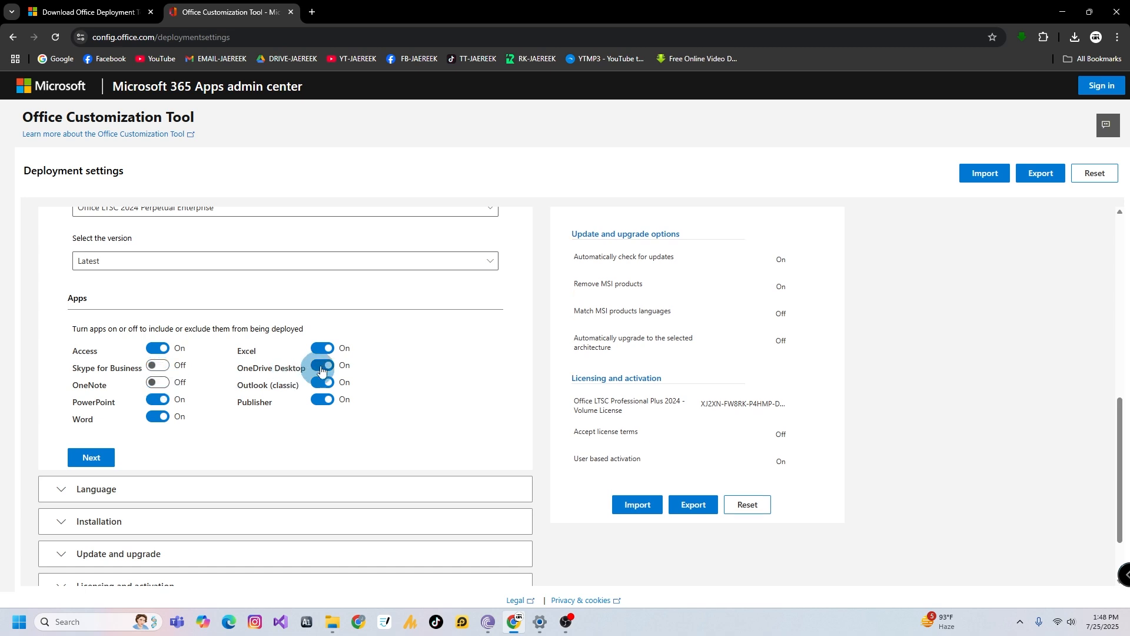
click(313, 366)
click(314, 383)
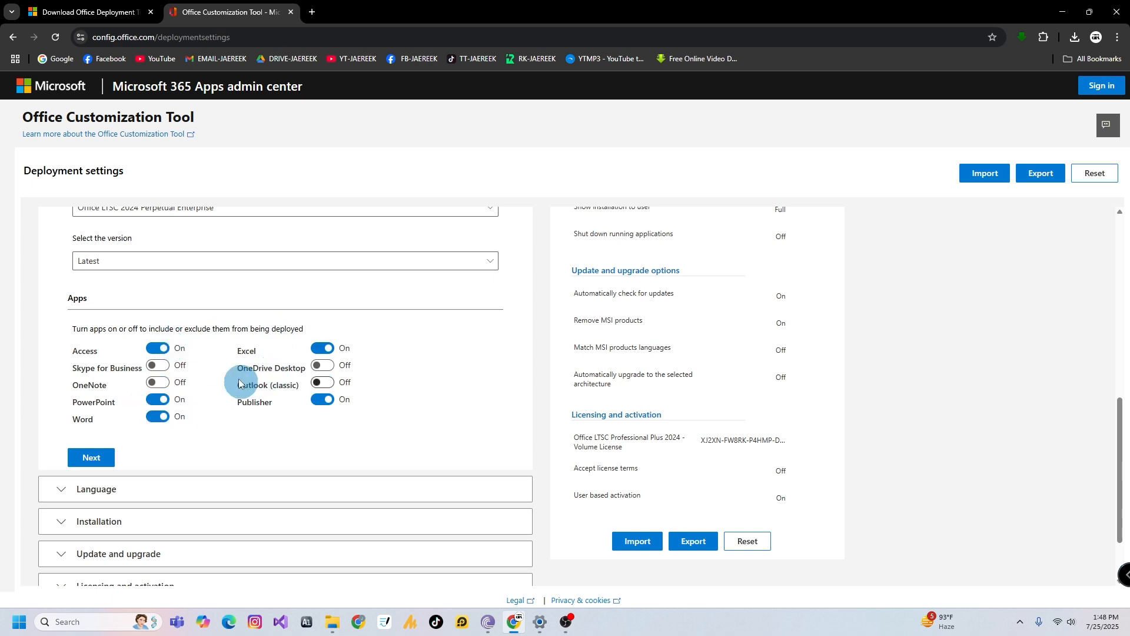
scroll(235, 412, down, 1)
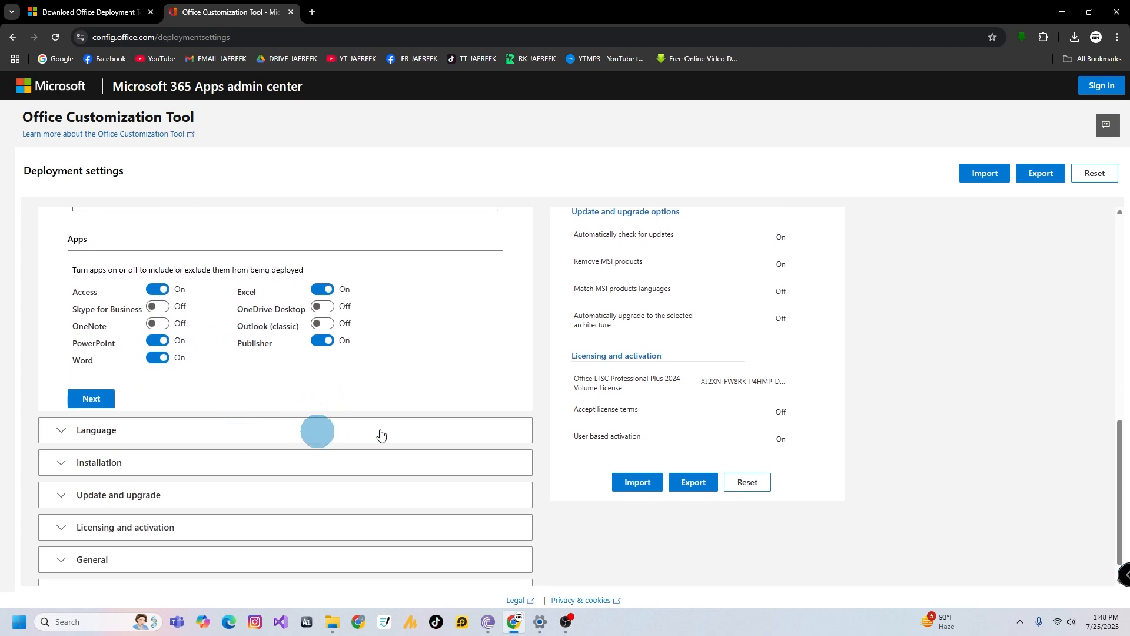
click(106, 399)
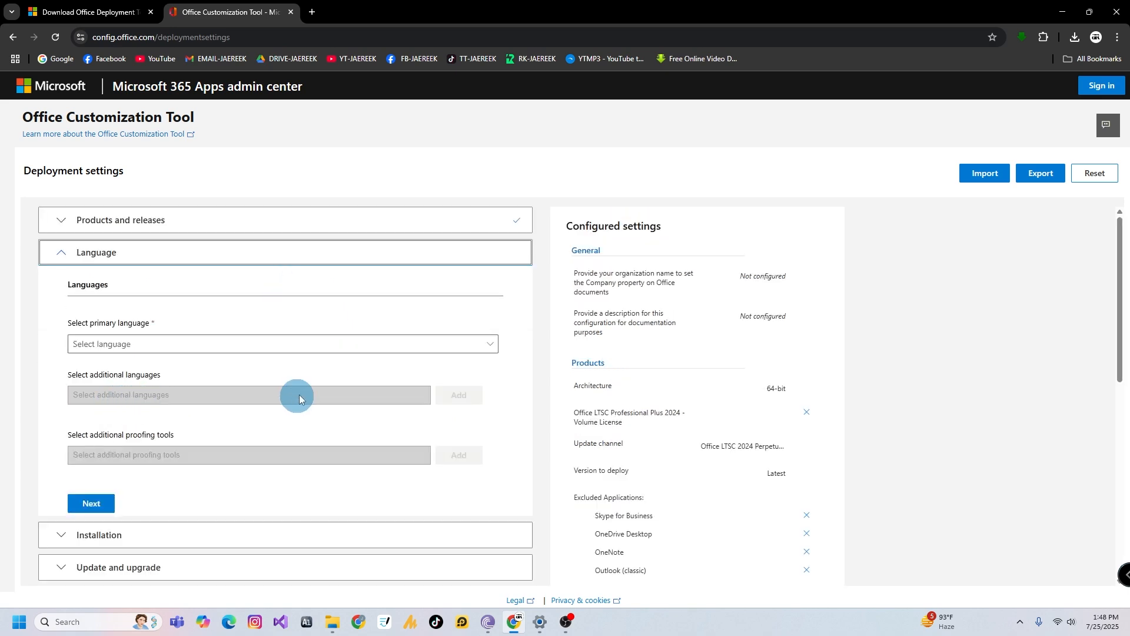
Set the primary language to English (United States), then accept the default installation options
click(492, 344)
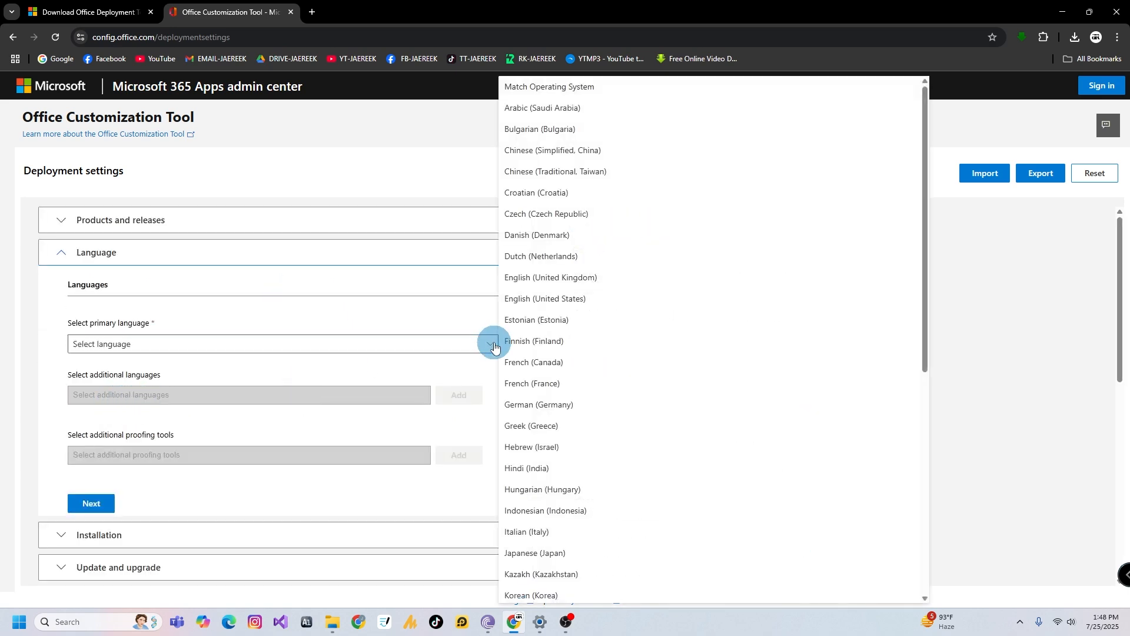
click(537, 298)
click(92, 503)
scroll(371, 434, down, 3)
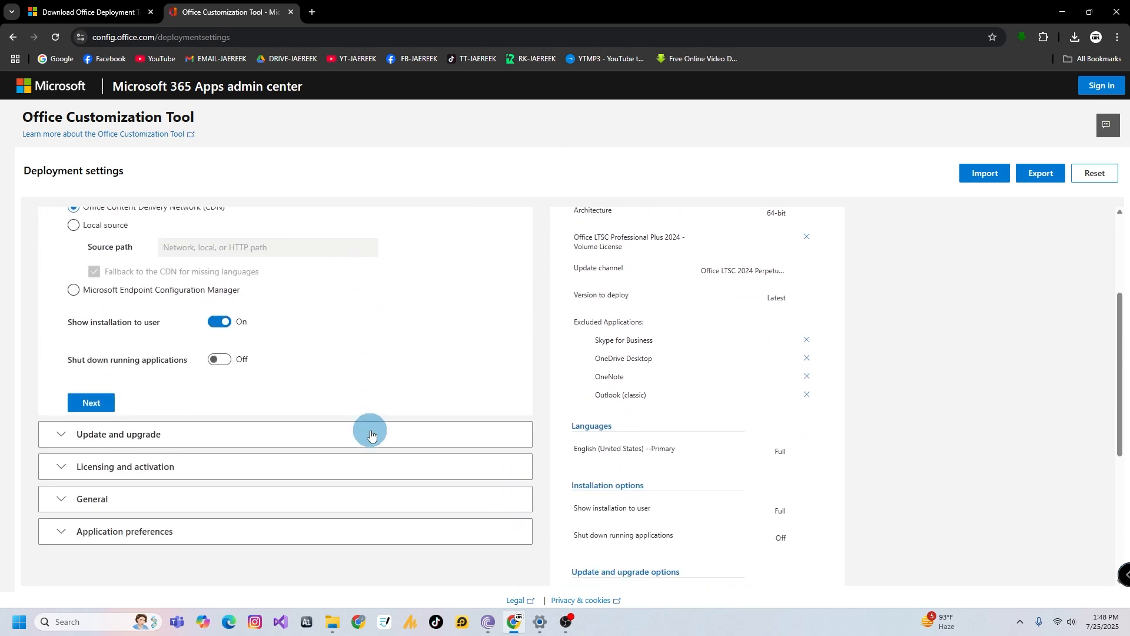
click(91, 403)
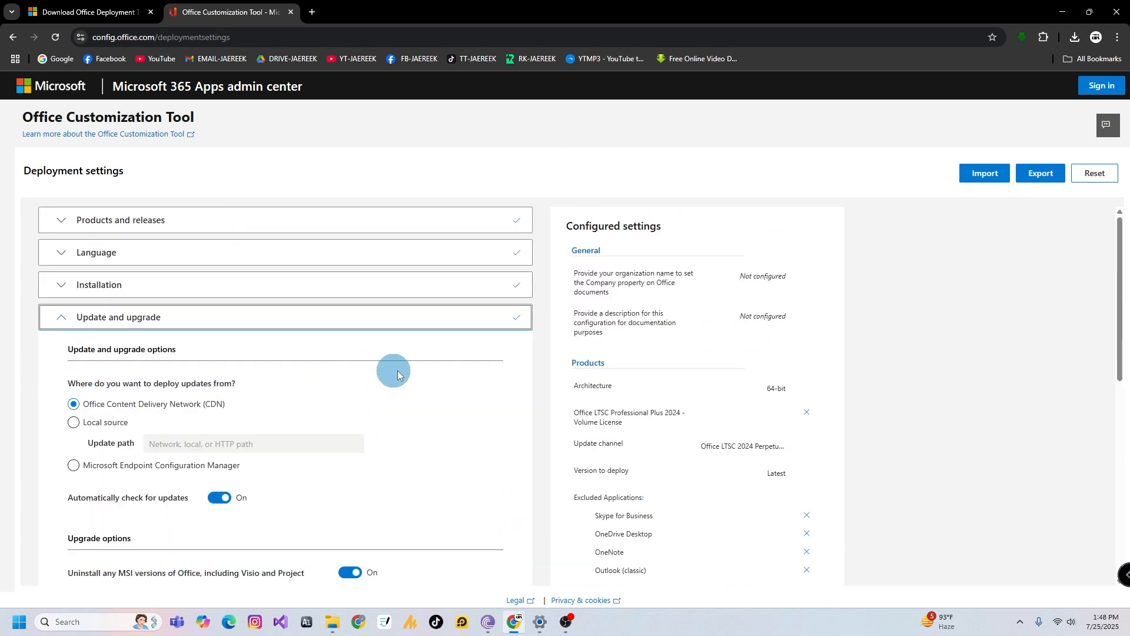
Turn off uninstalling MSI versions of Office in the update and upgrade options, then continue
scroll(398, 375, down, 3)
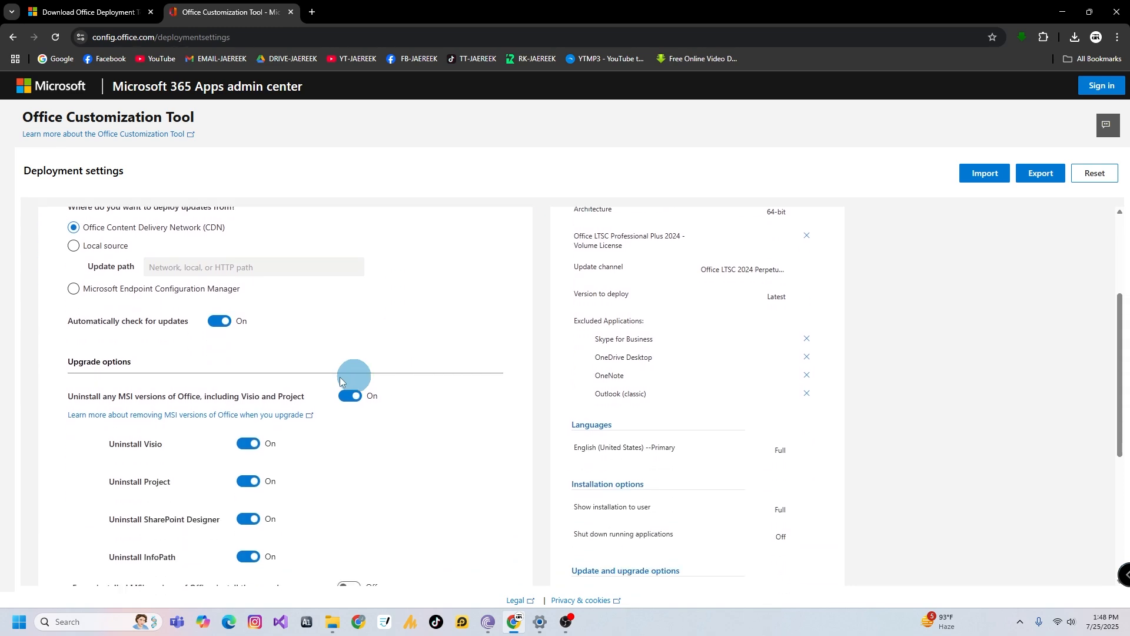
click(348, 400)
scroll(434, 387, down, 4)
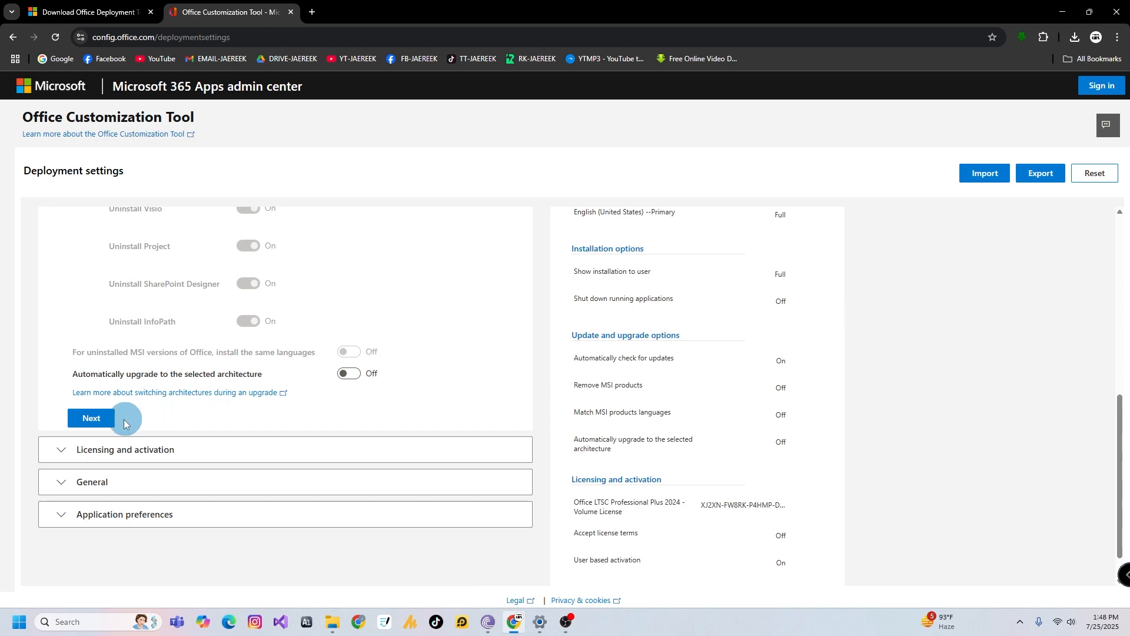
click(89, 417)
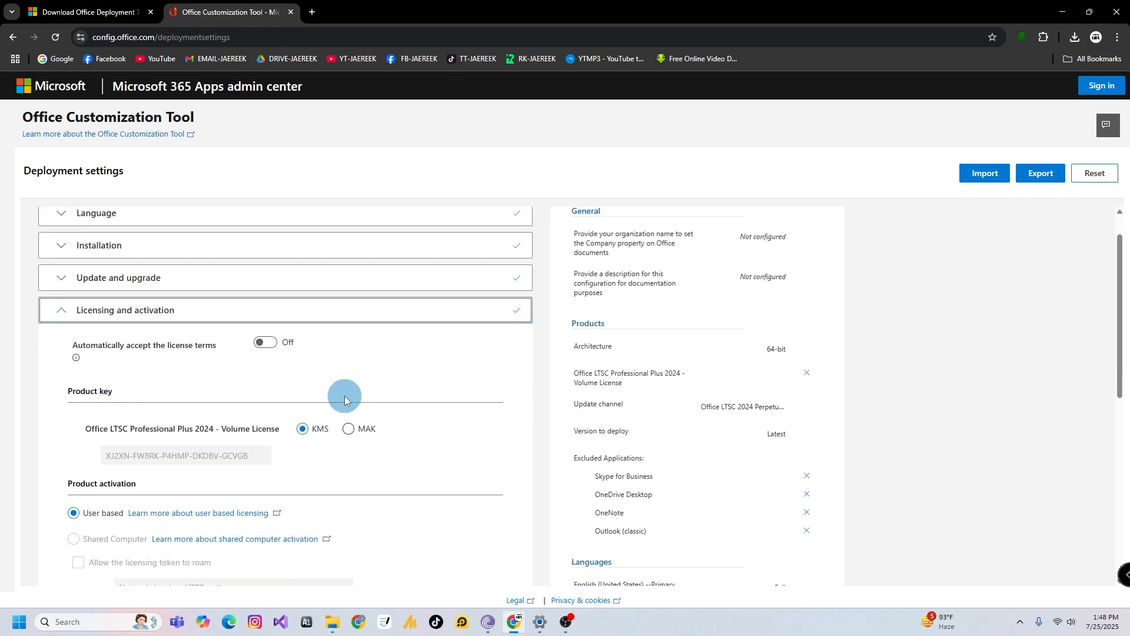
Keep the default KMS licensing, user based activation and general settings, continuing to application preferences
scroll(345, 396, down, 3)
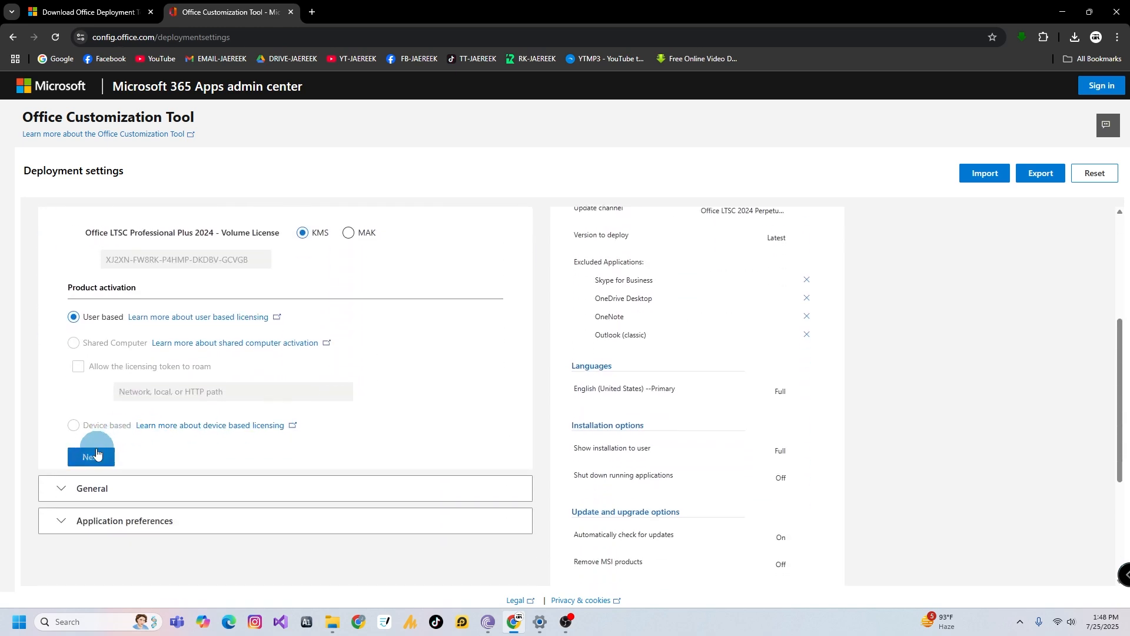
click(97, 453)
scroll(341, 395, down, 4)
click(85, 371)
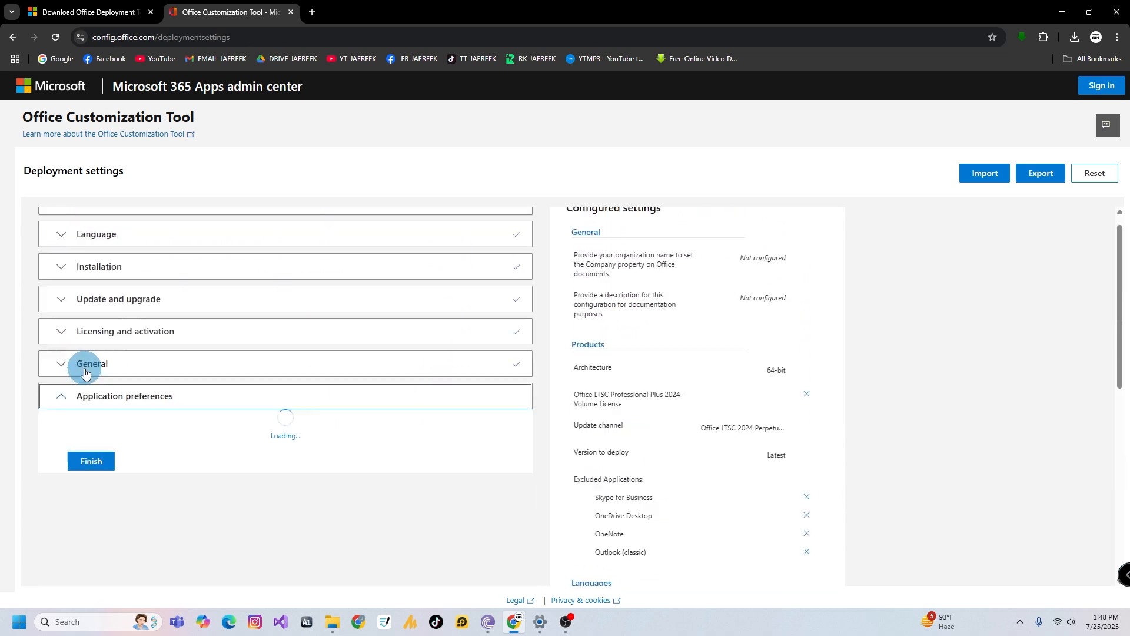
Finish the configuration with the default application preferences
scroll(578, 367, down, 4)
scroll(465, 377, down, 2)
drag(1119, 402, 1112, 484)
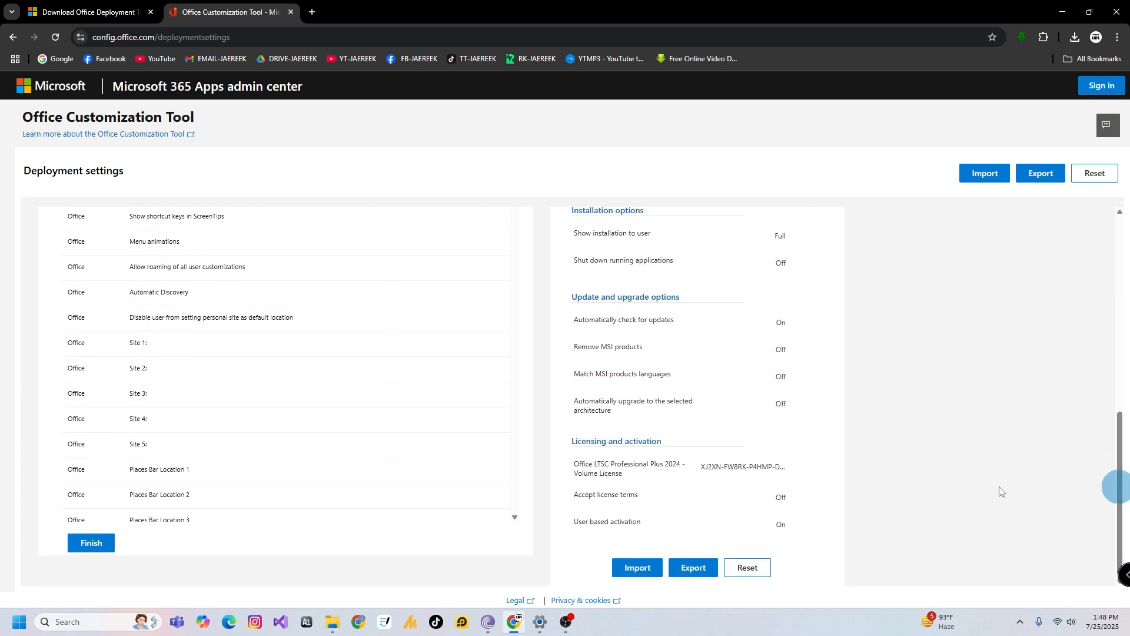
click(92, 543)
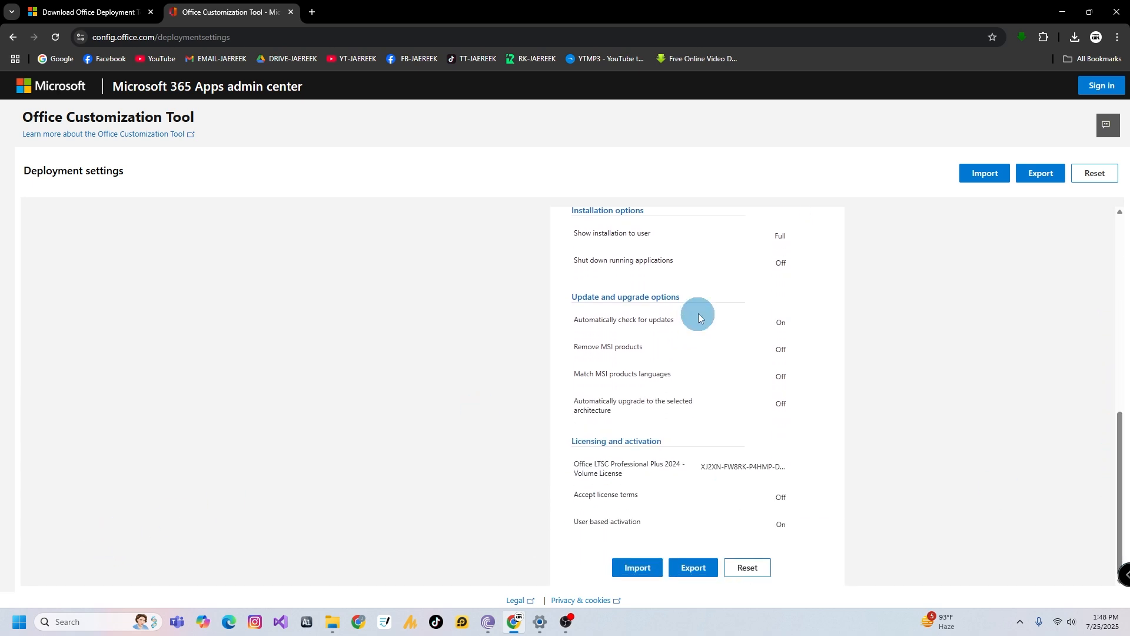
Export the configuration with Office Open XML formats as default, accepting the license terms and saving it as Configuration in Downloads
click(1032, 181)
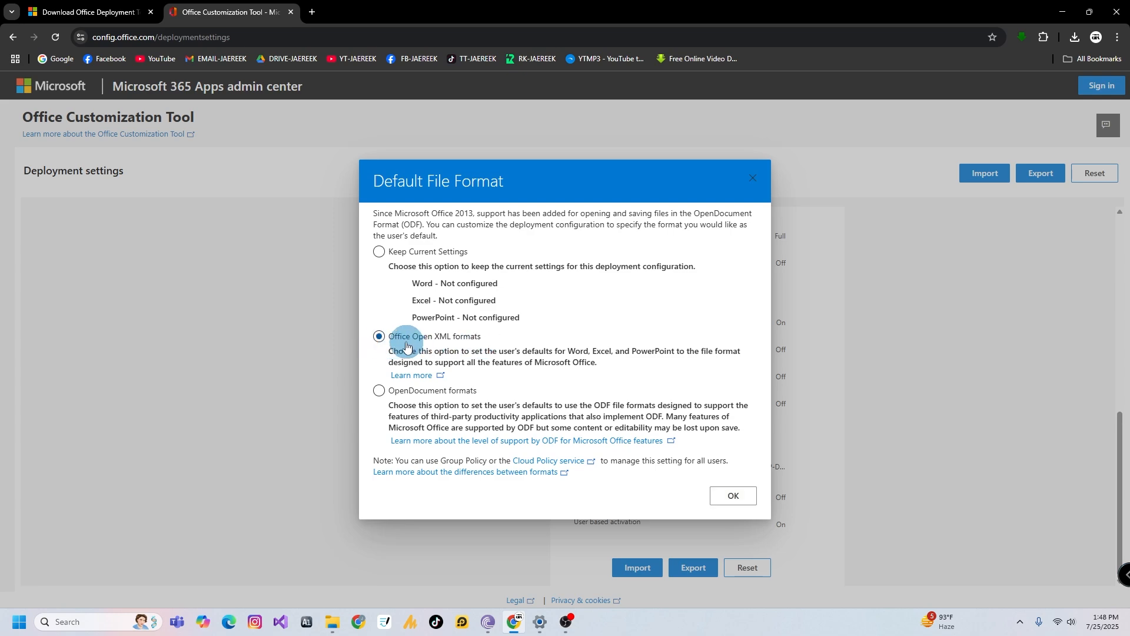
click(725, 496)
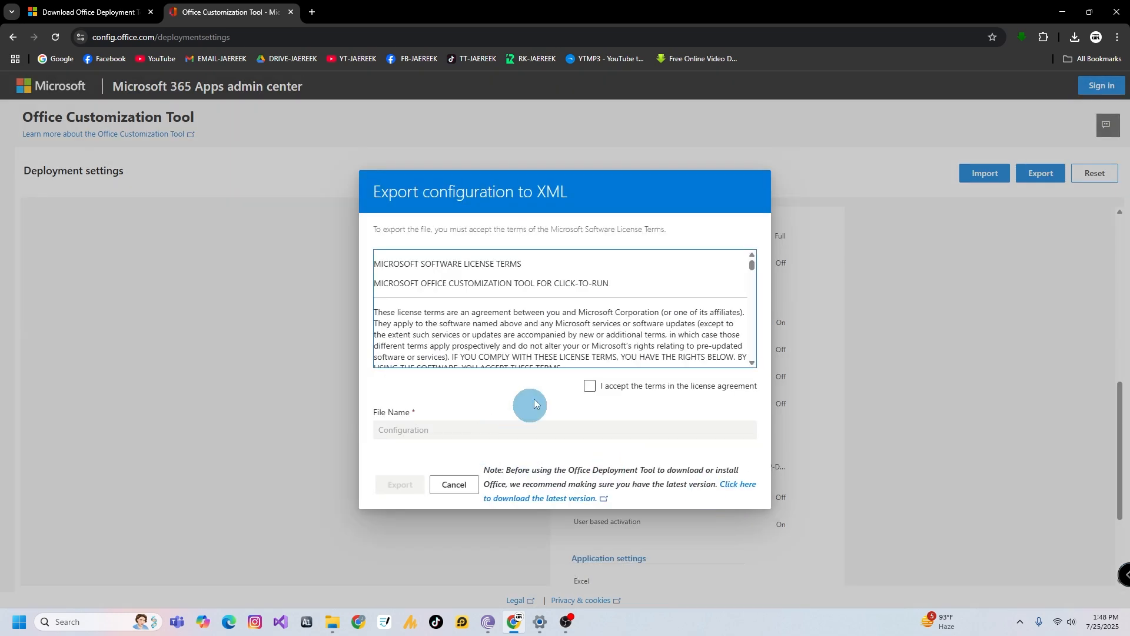
click(590, 386)
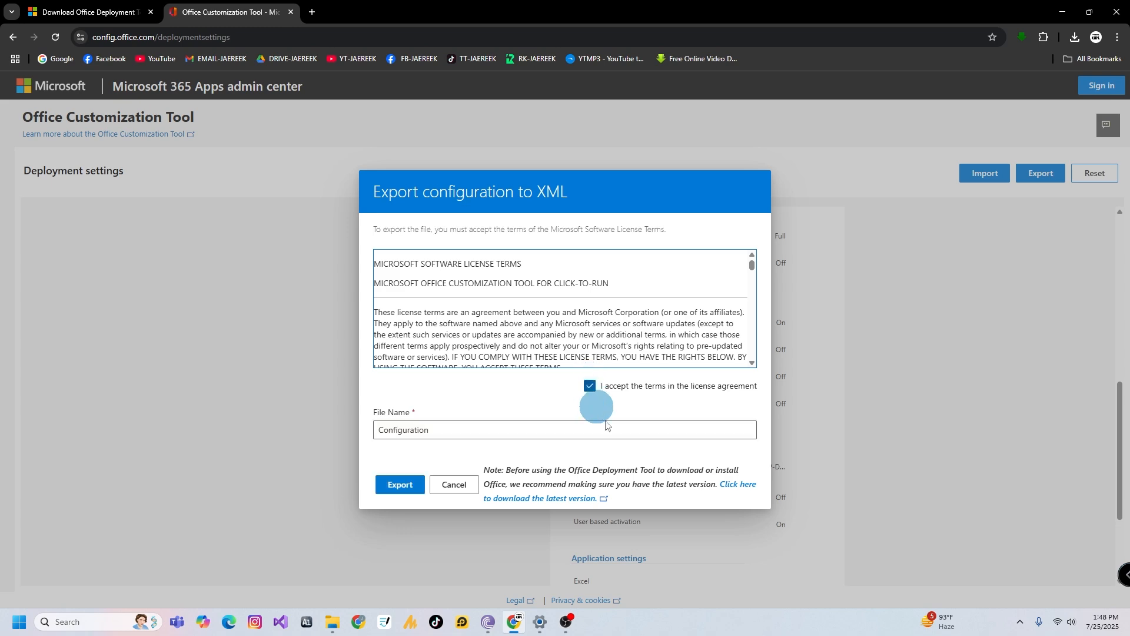
click(399, 485)
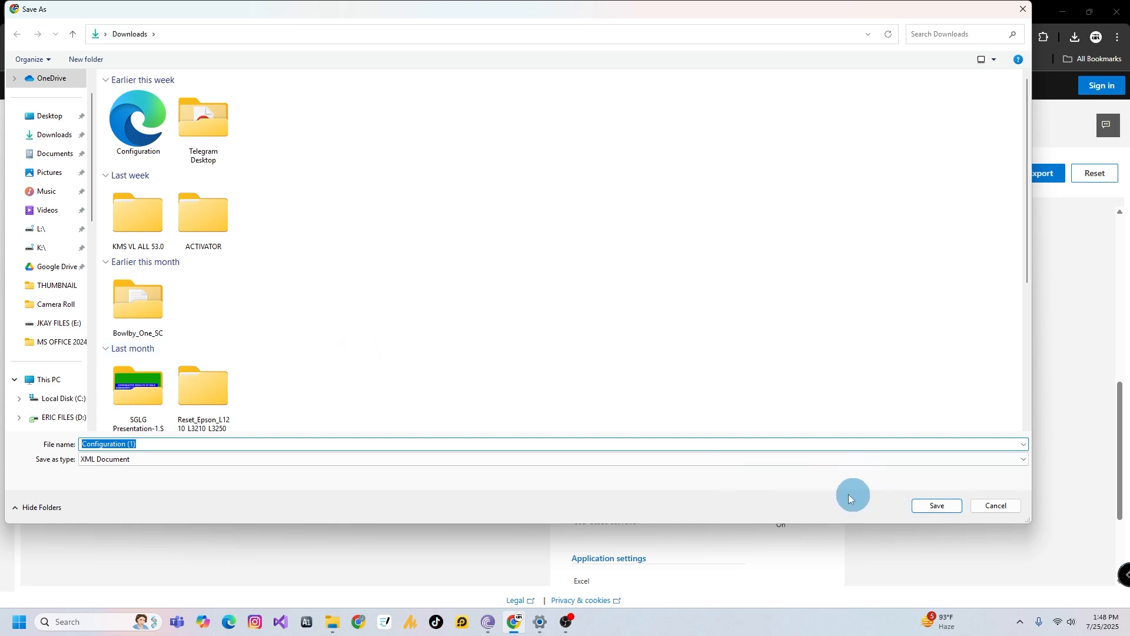
click(138, 123)
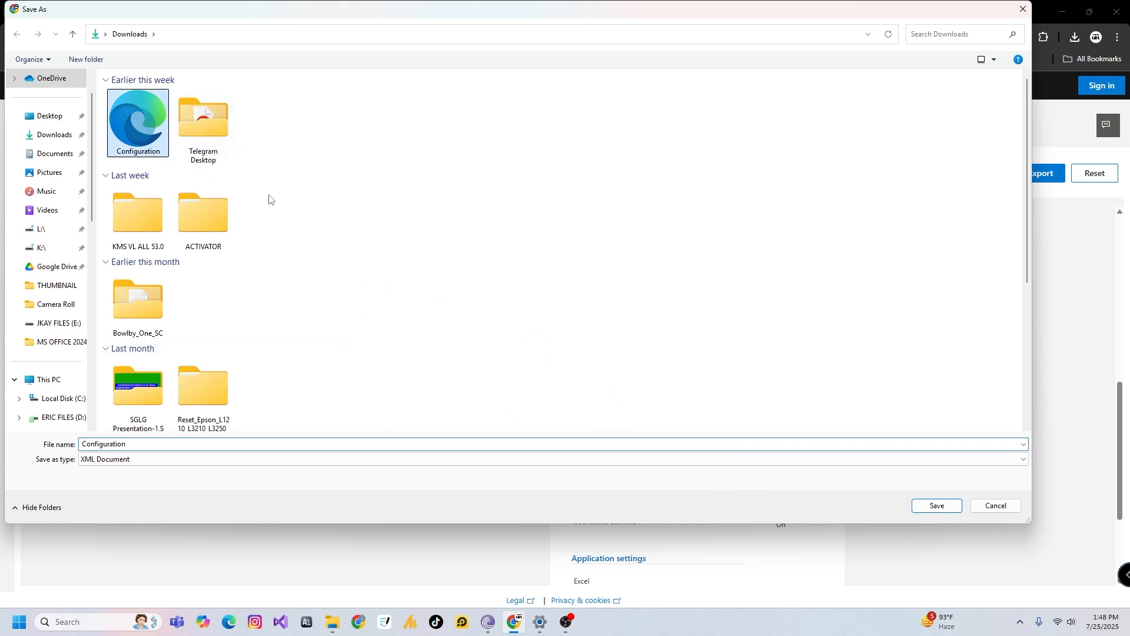
click(954, 510)
click(591, 307)
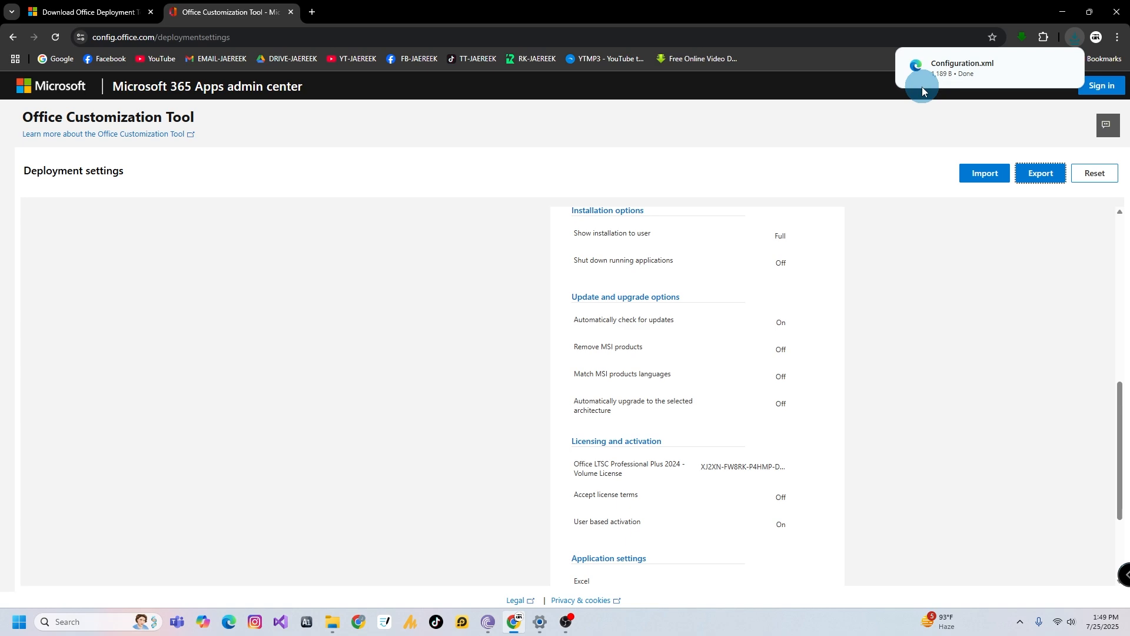
Copy the exported Configuration file from the Downloads folder
key(alt+Tab)
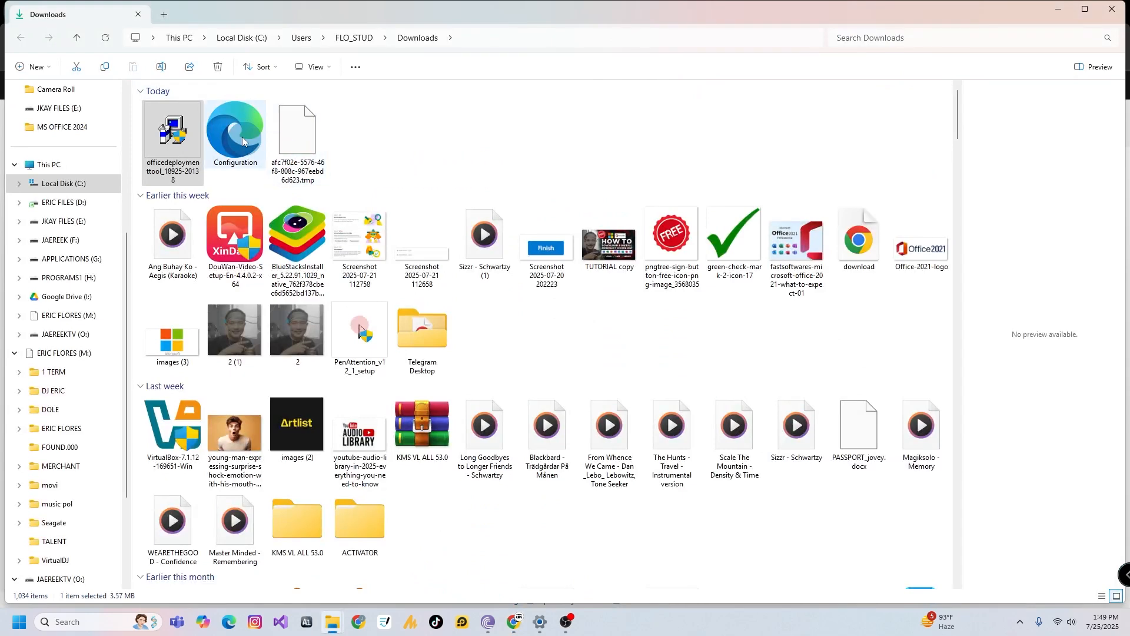
click(246, 142)
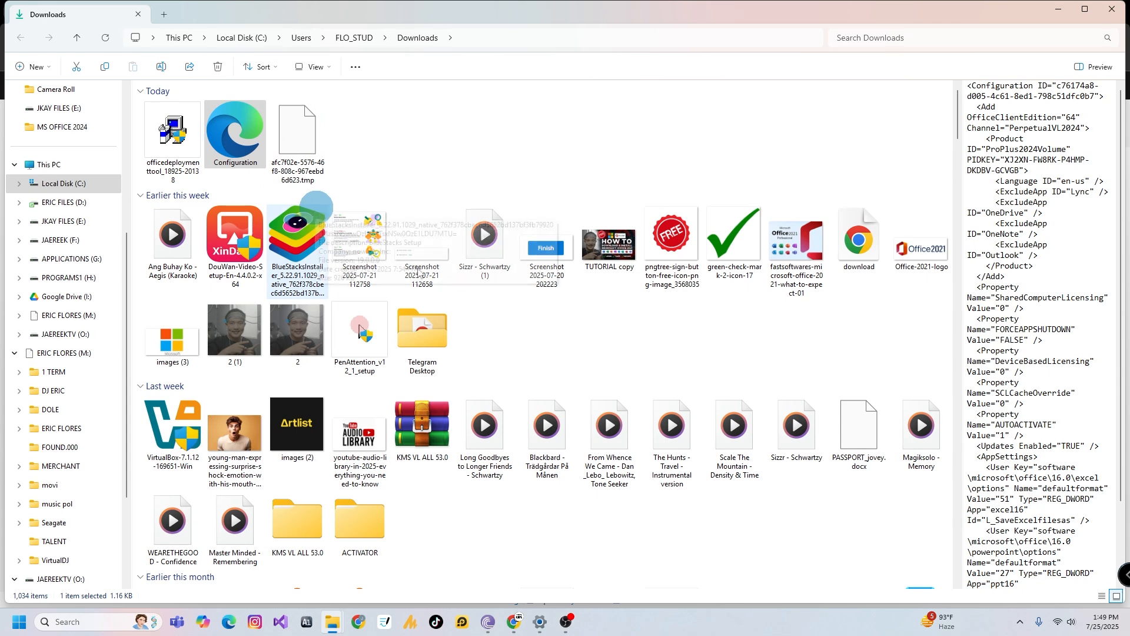
right_click(223, 132)
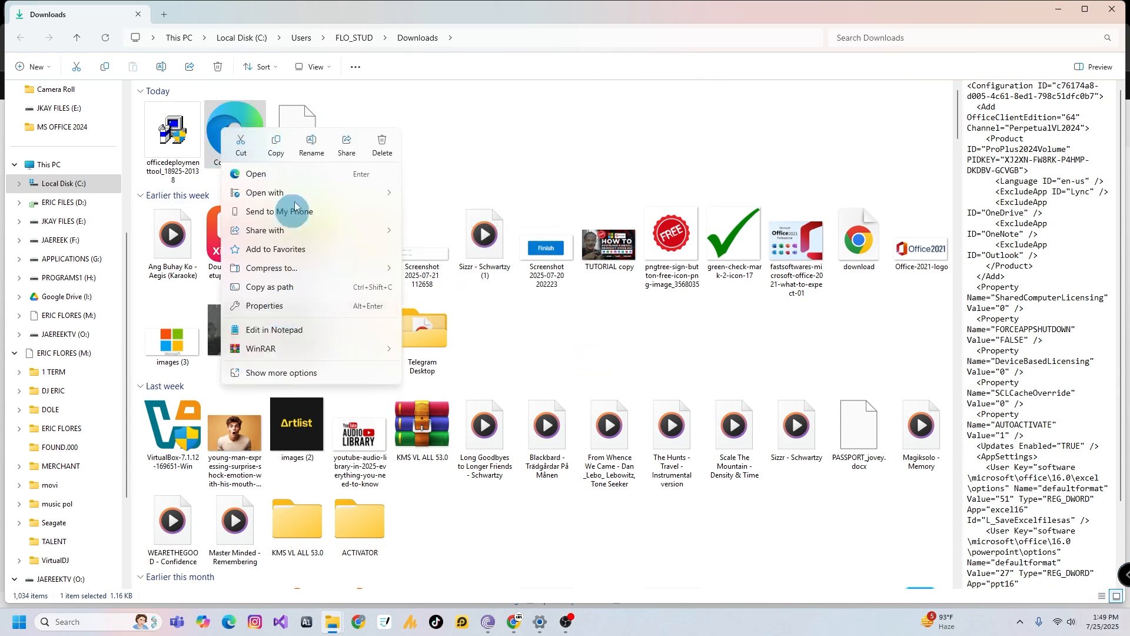
click(280, 147)
Replace the configuration-Office365-x64 sample in the desktop MS OFFICE 2024 folder with the copied Configuration file
key(super+d)
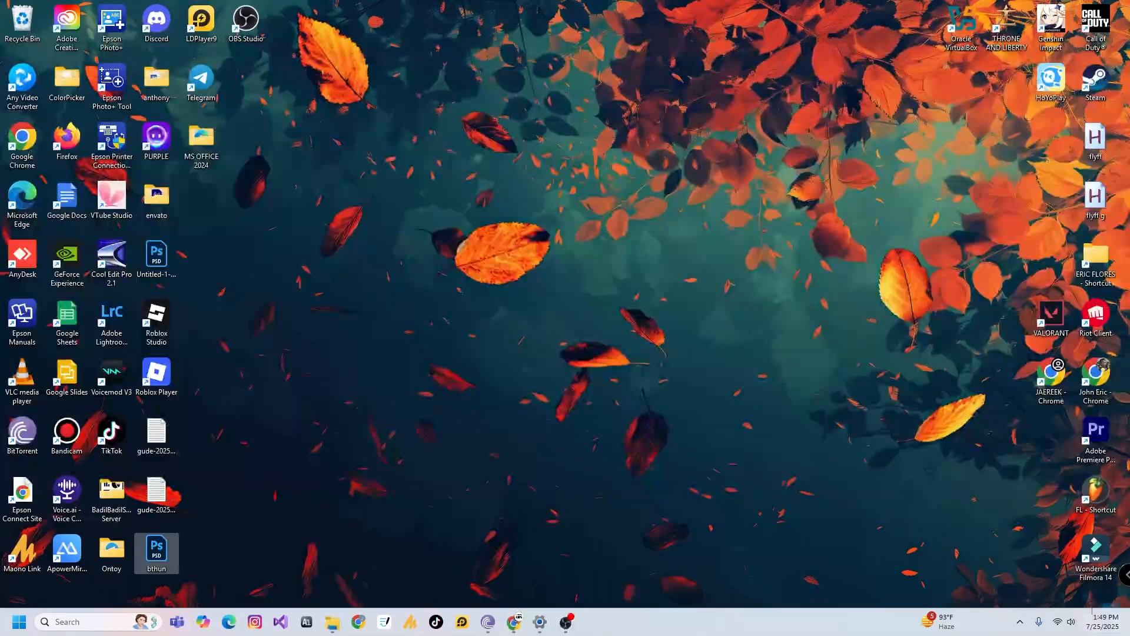
double_click(219, 168)
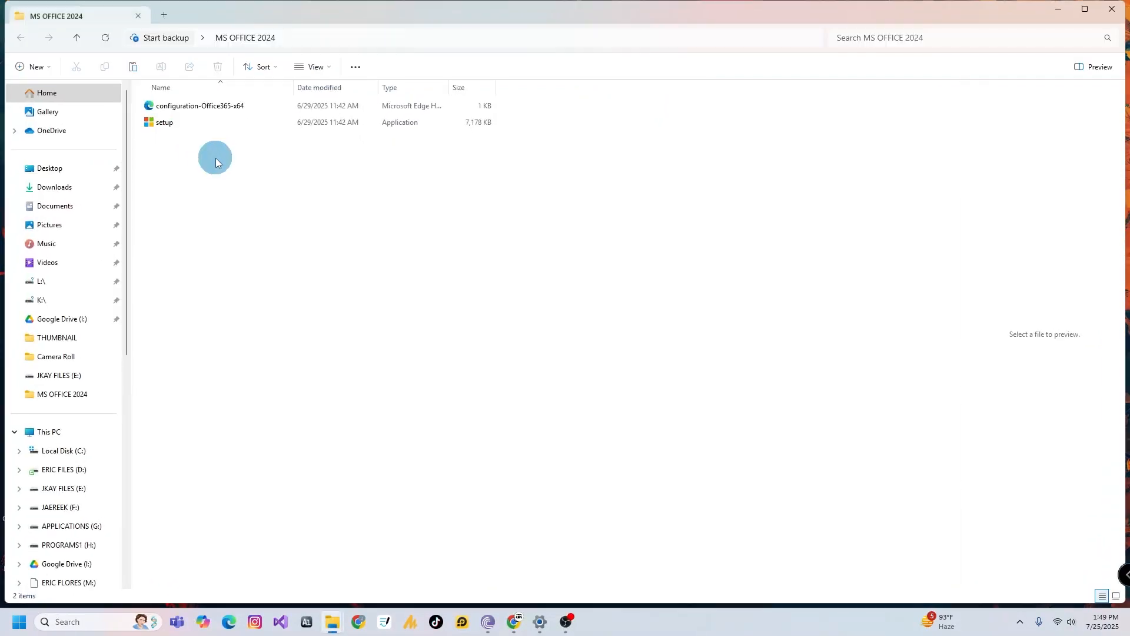
right_click(241, 175)
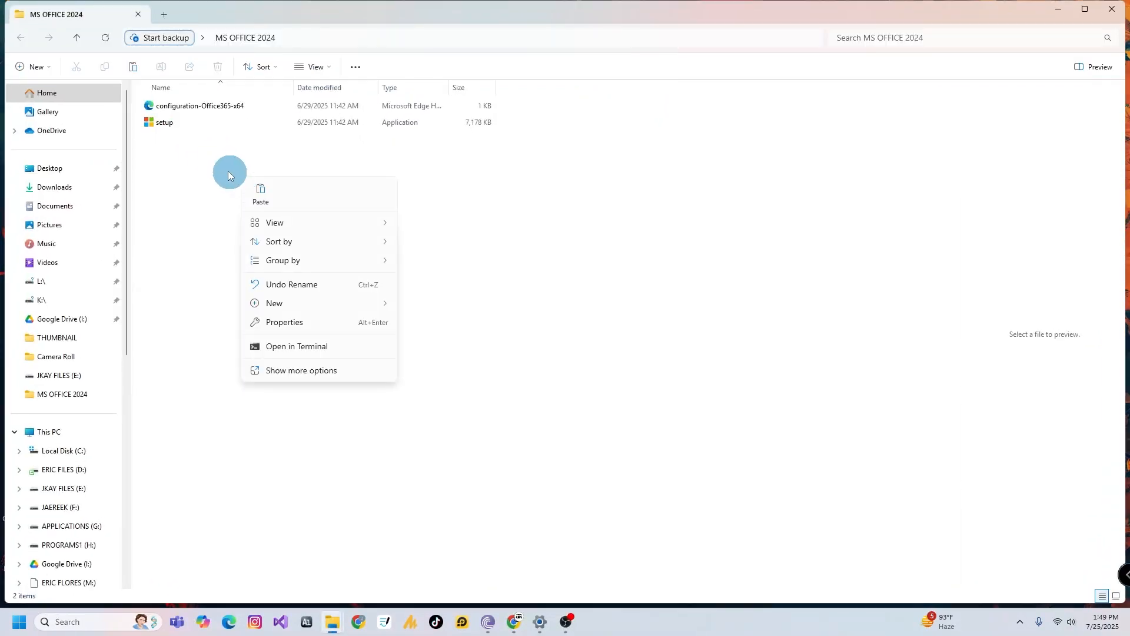
click(180, 111)
right_click(186, 116)
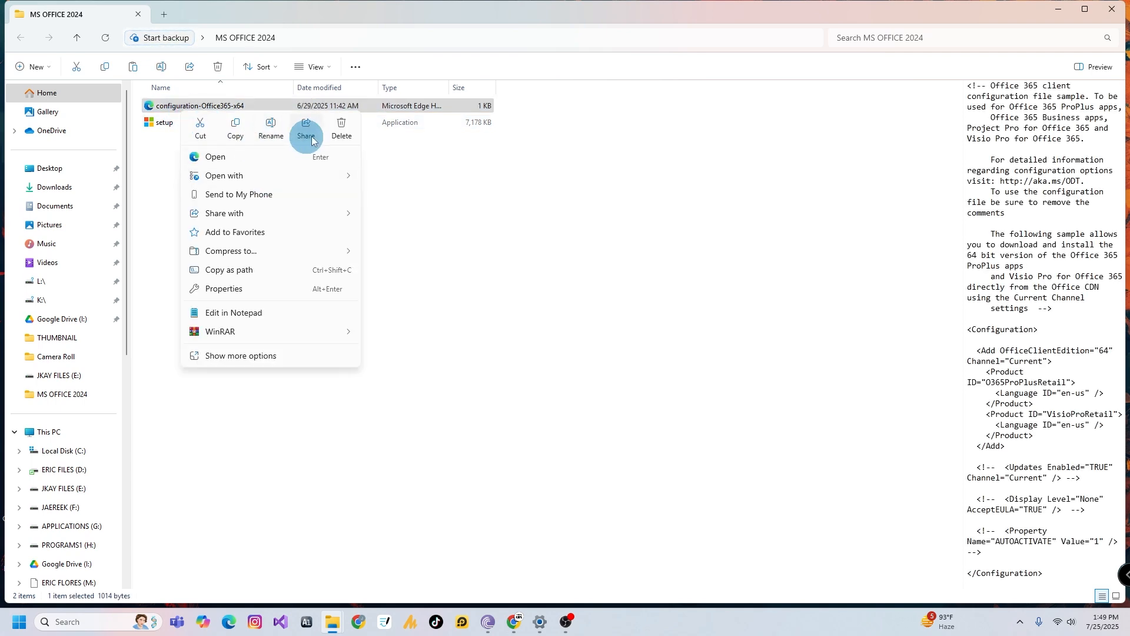
click(341, 130)
right_click(233, 171)
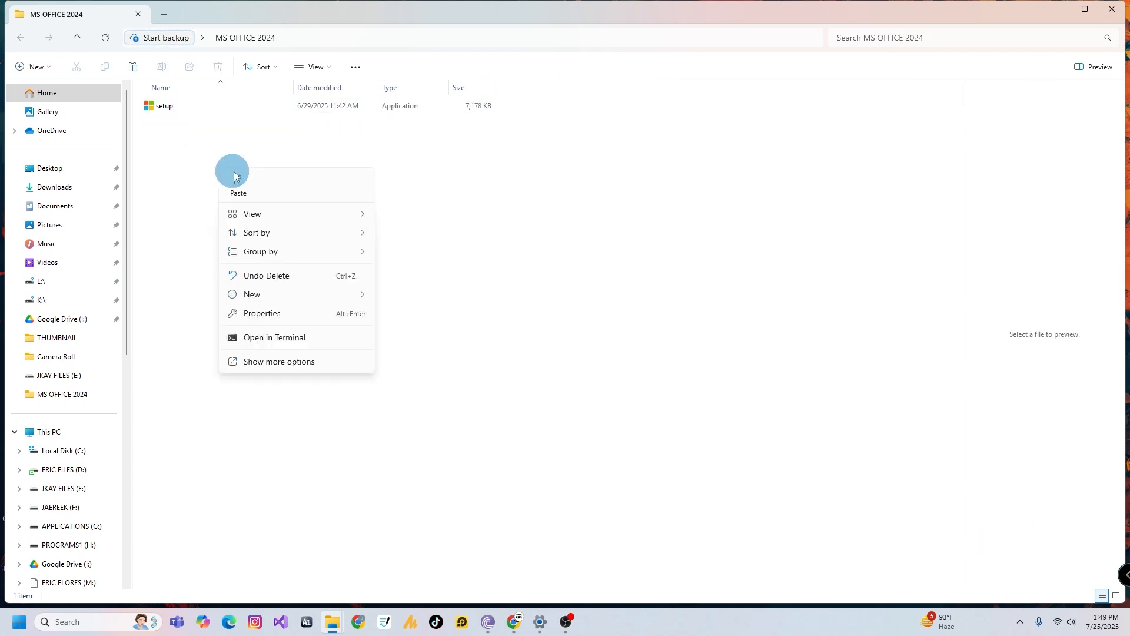
click(240, 193)
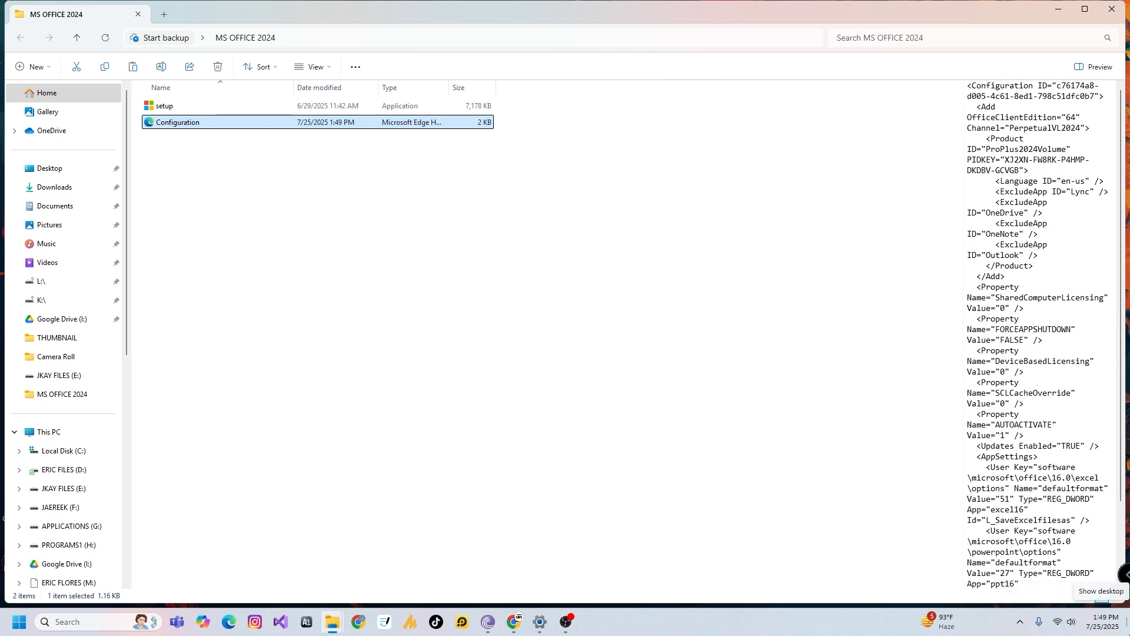
Move the MS OFFICE 2024 folder from the desktop to Local Disk (C:) and open it to check its path
click(1127, 619)
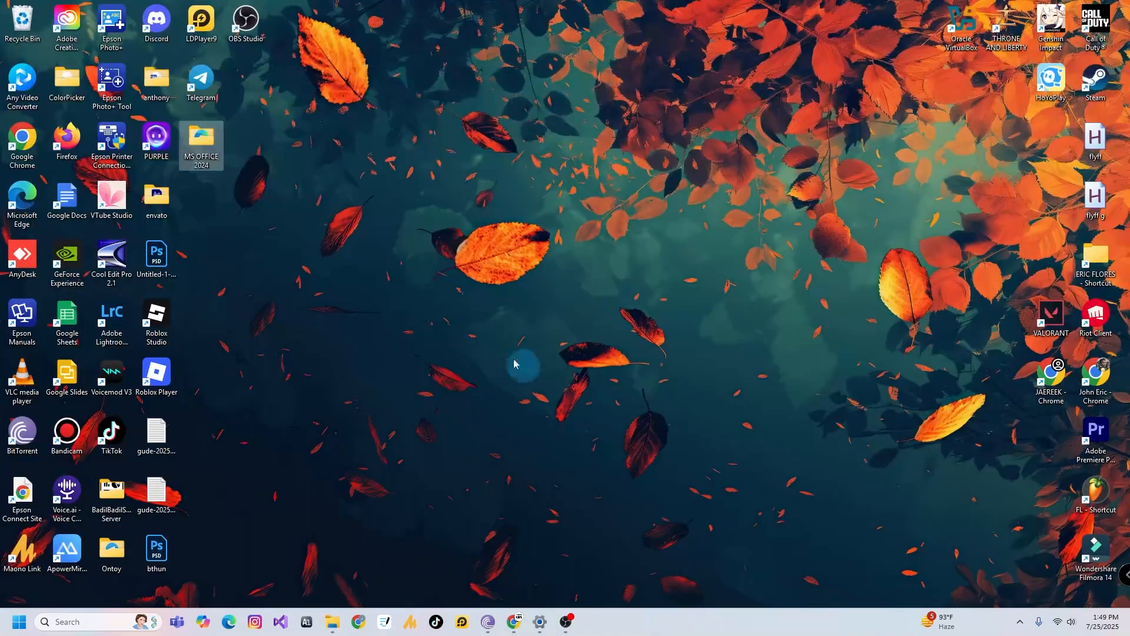
right_click(211, 148)
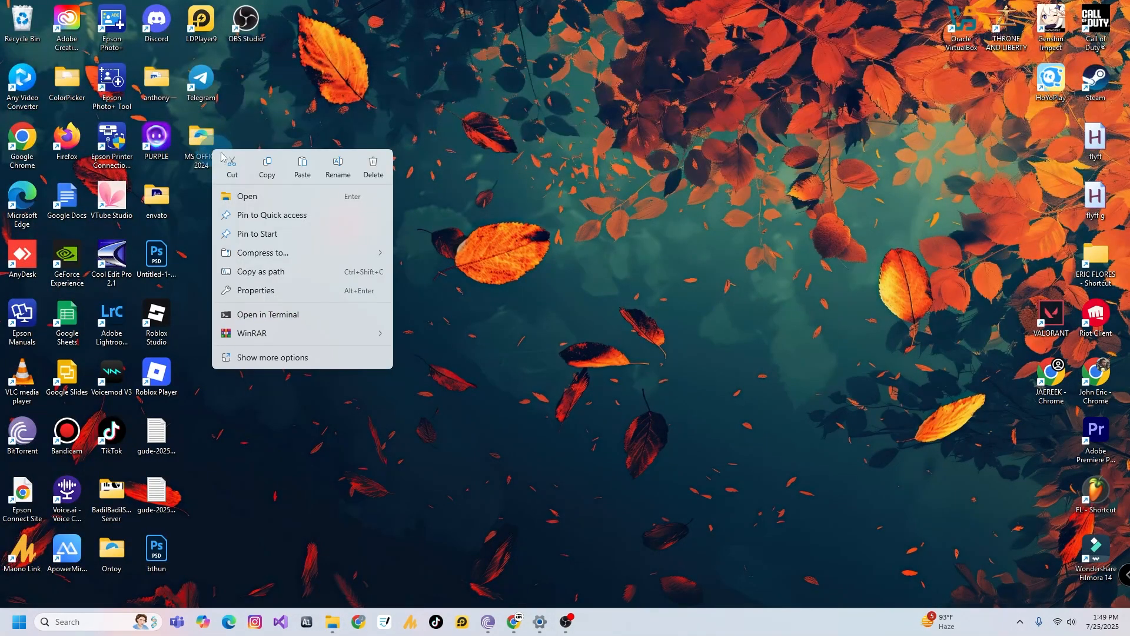
click(246, 170)
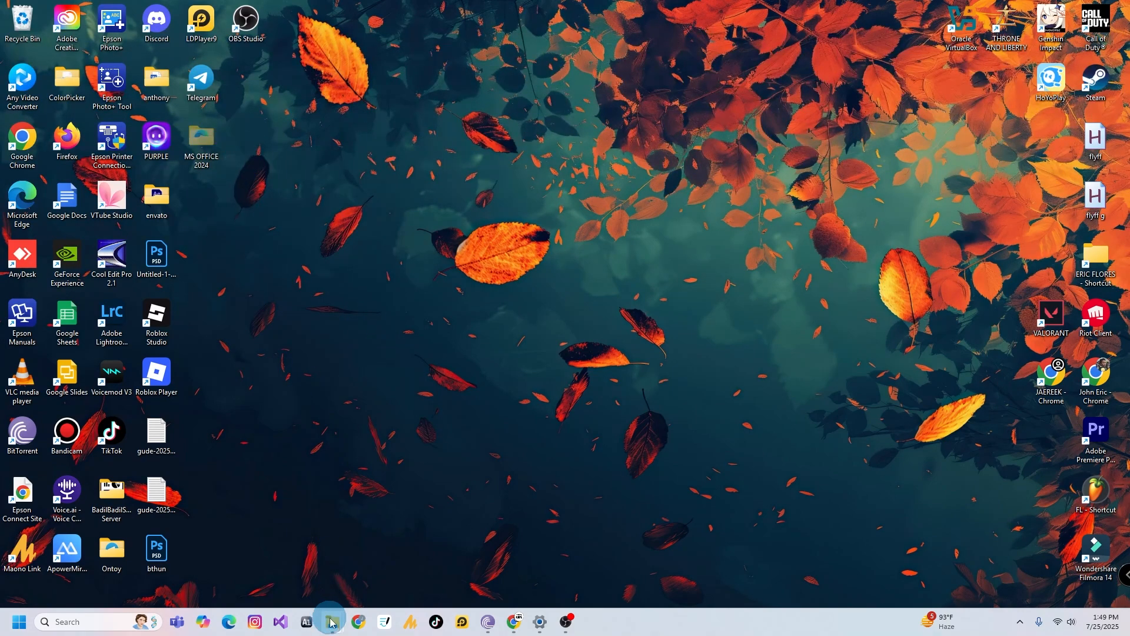
mouse_move(332, 621)
click(256, 576)
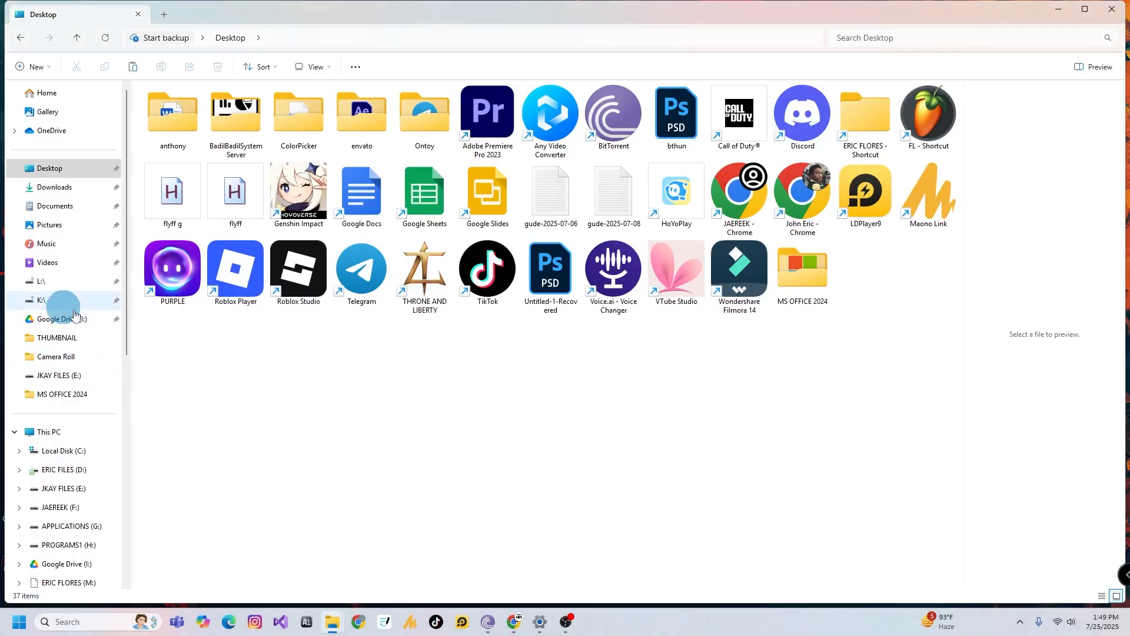
click(80, 459)
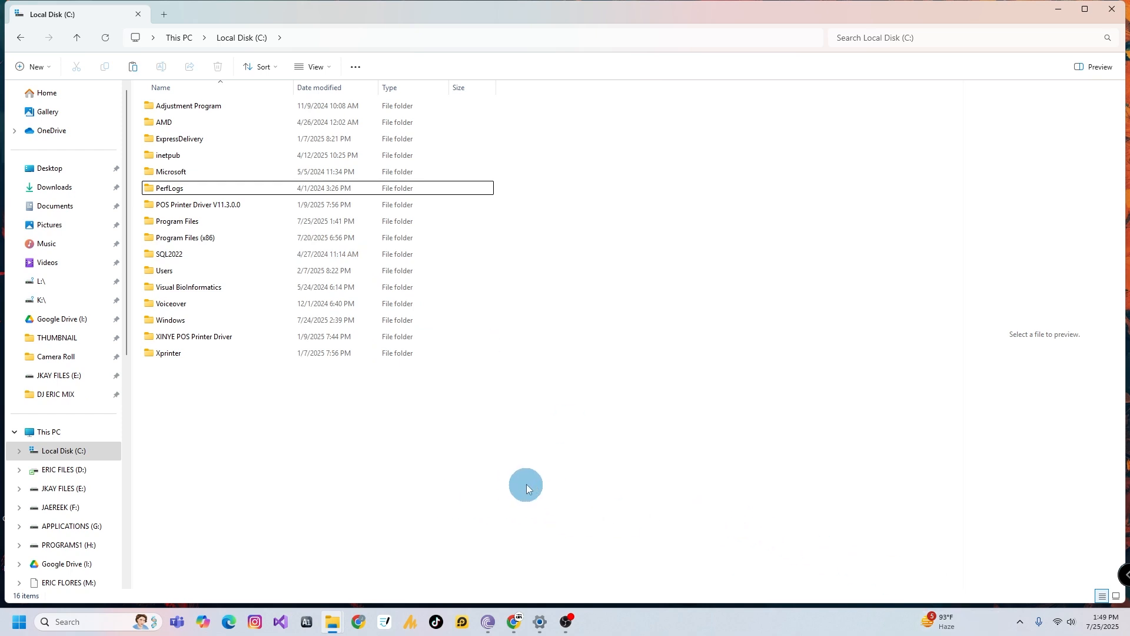
right_click(258, 436)
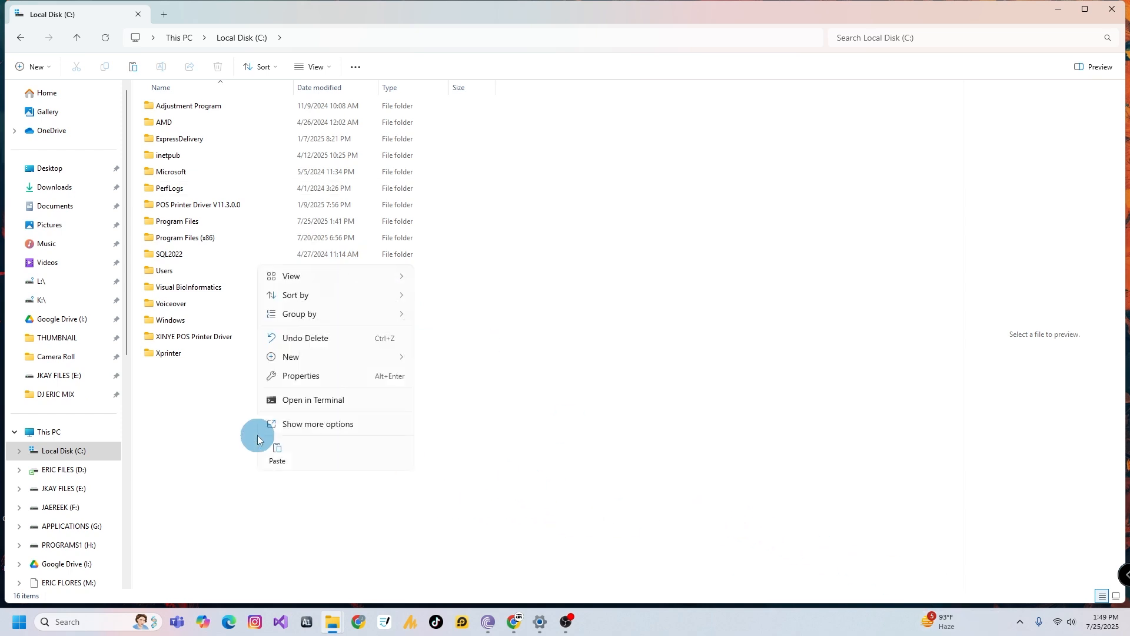
click(282, 455)
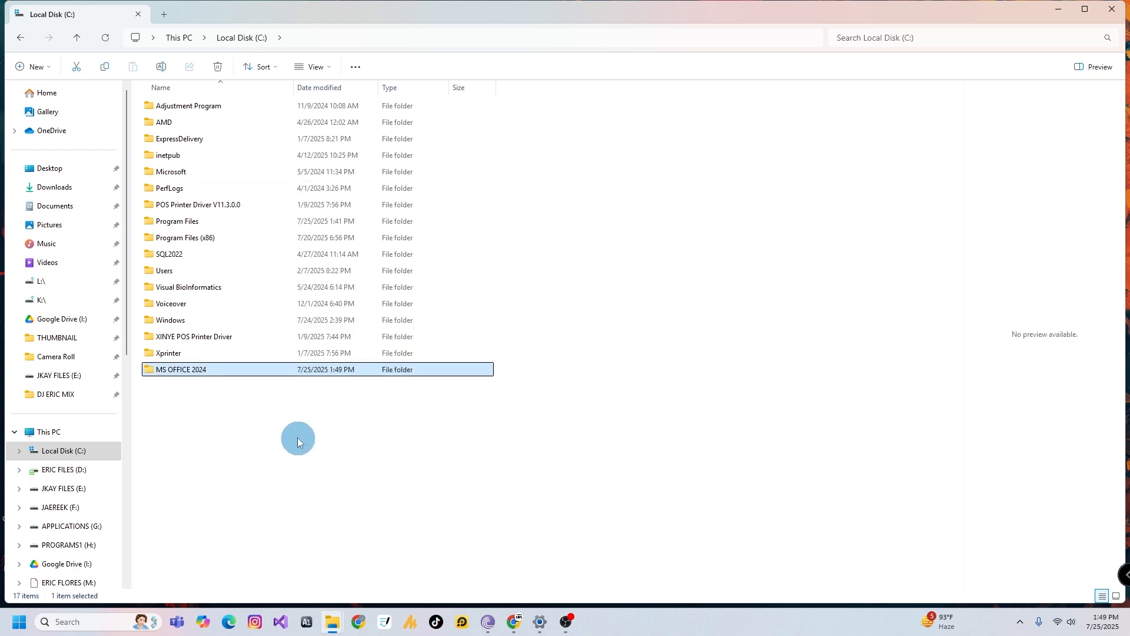
click(239, 409)
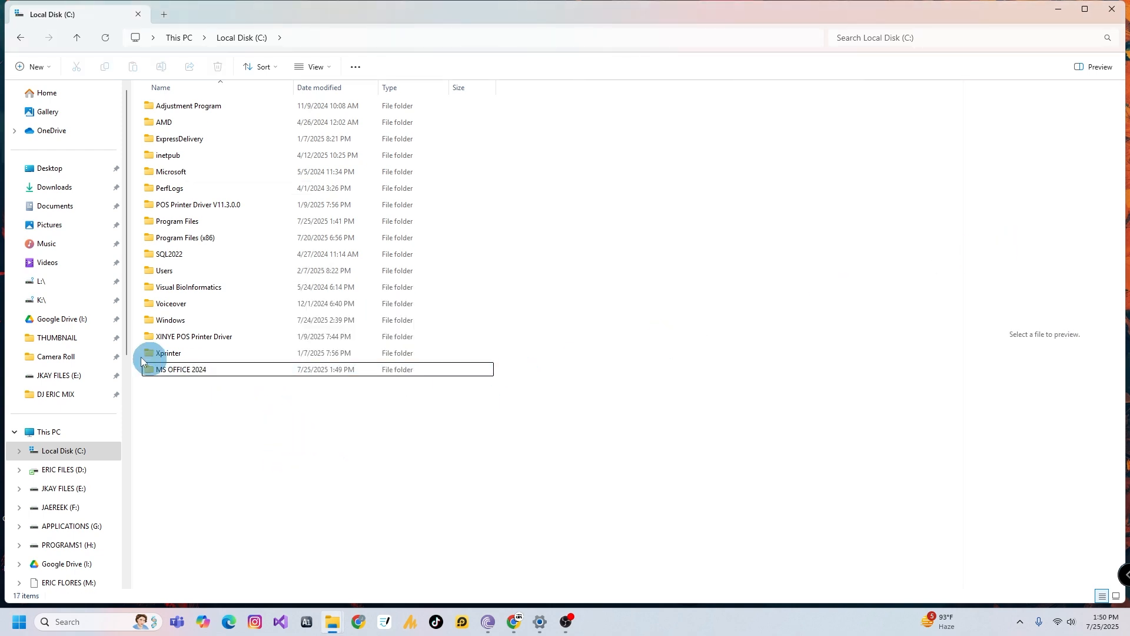
double_click(206, 372)
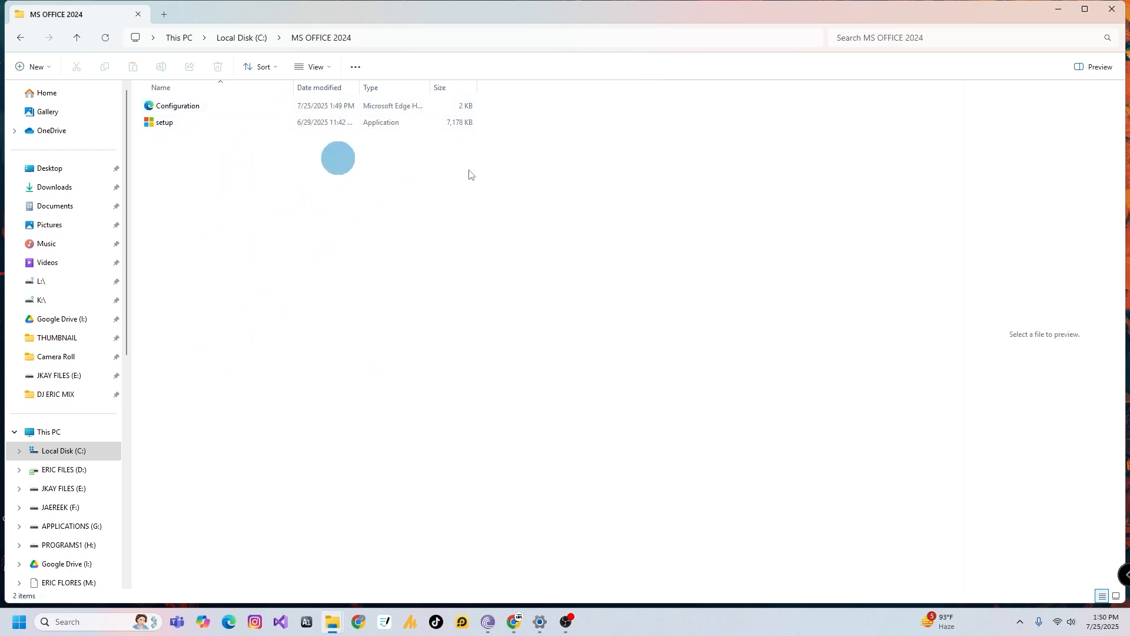
click(394, 38)
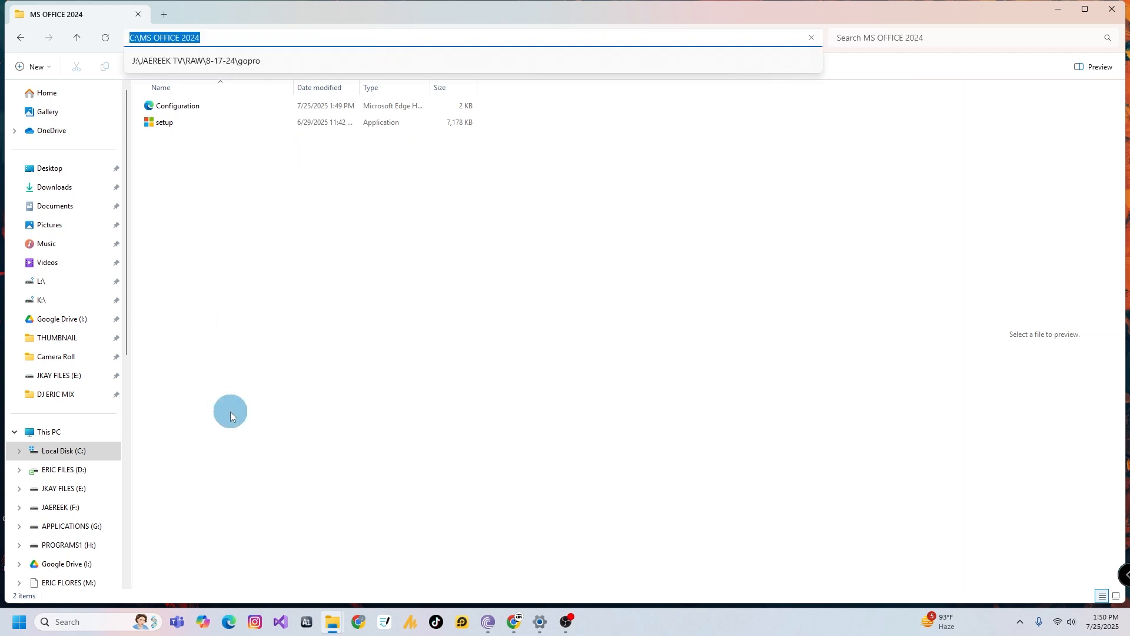
Search for CMD and open Command Prompt as administrator
click(101, 621)
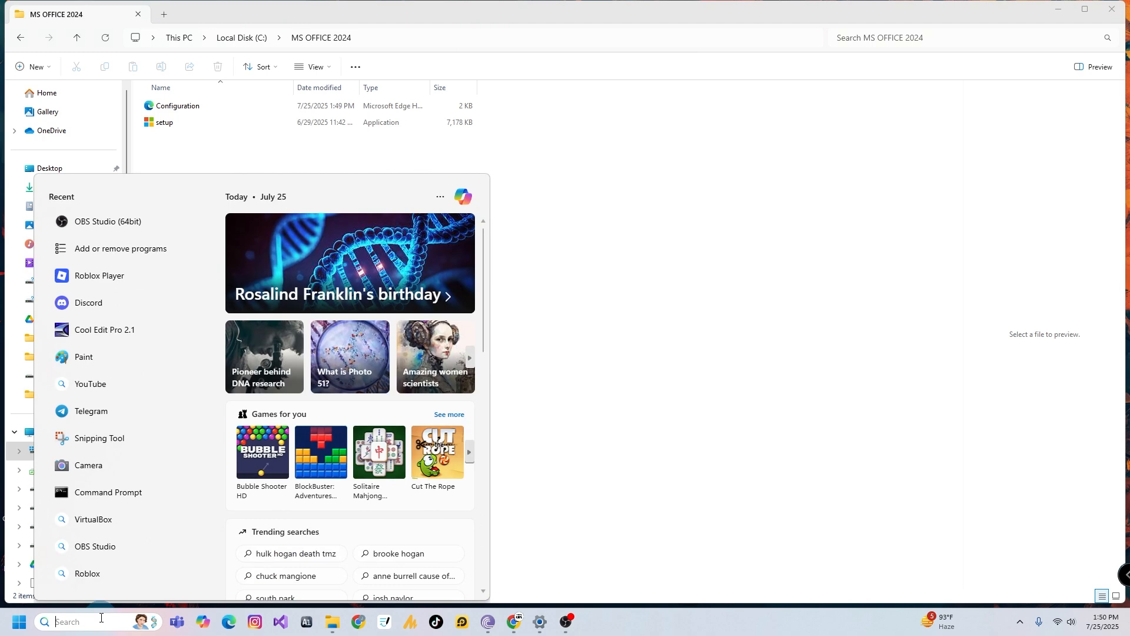
text(CMD)
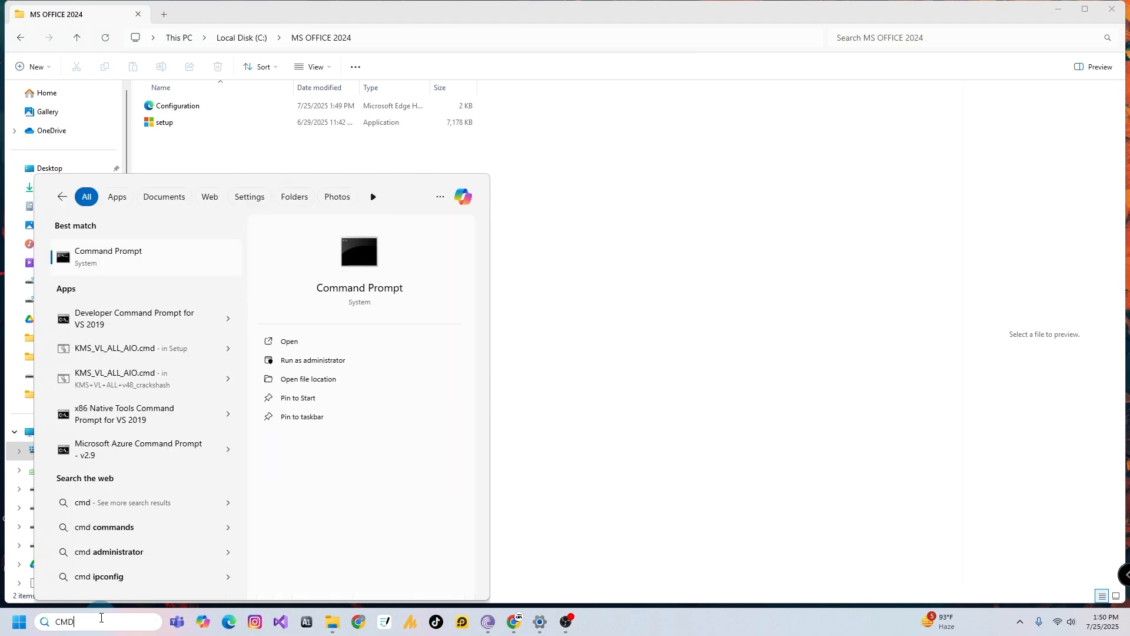
right_click(115, 250)
click(147, 261)
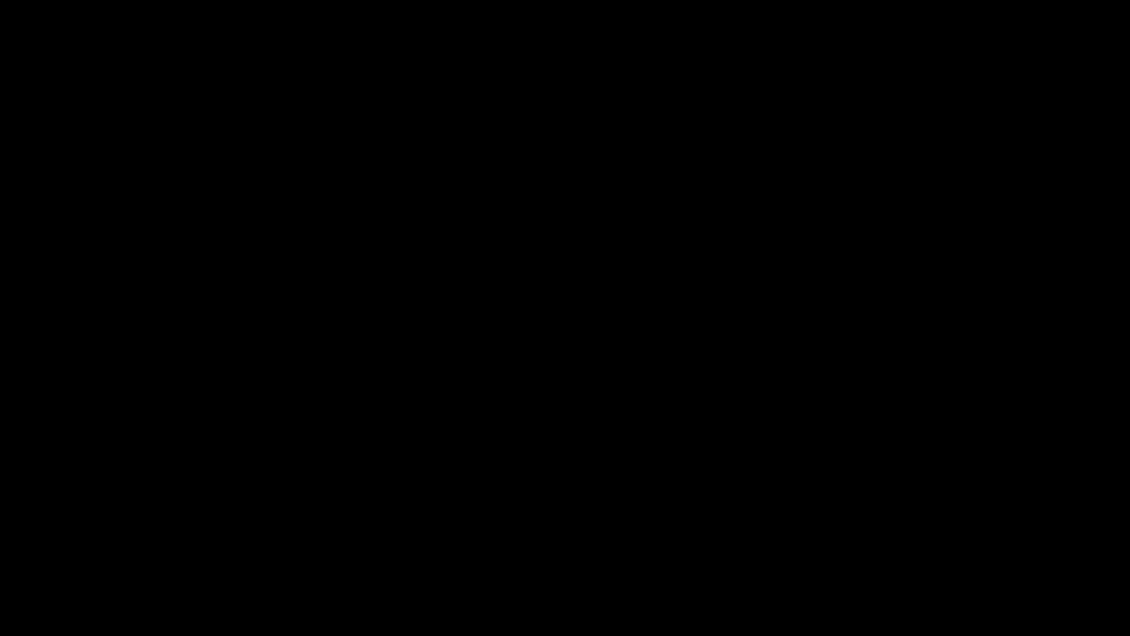
drag(471, 195, 451, 193)
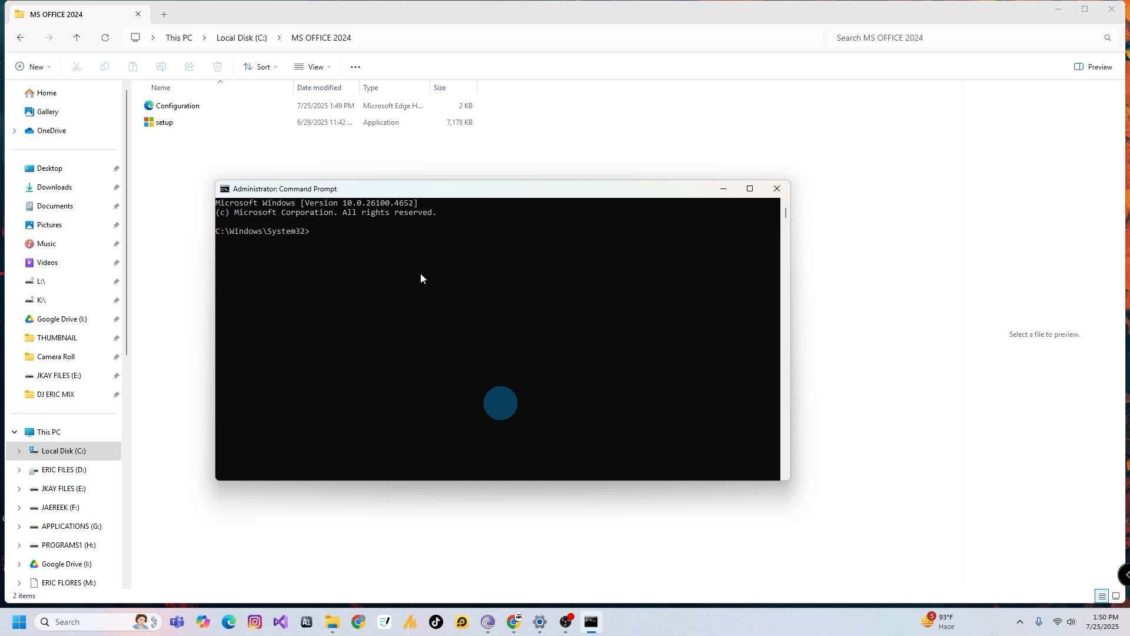
Change the working directory to C:\MS OFFICE 2024 in the command prompt
text(CD C:\MS OFFICE 2024)
key(Return)
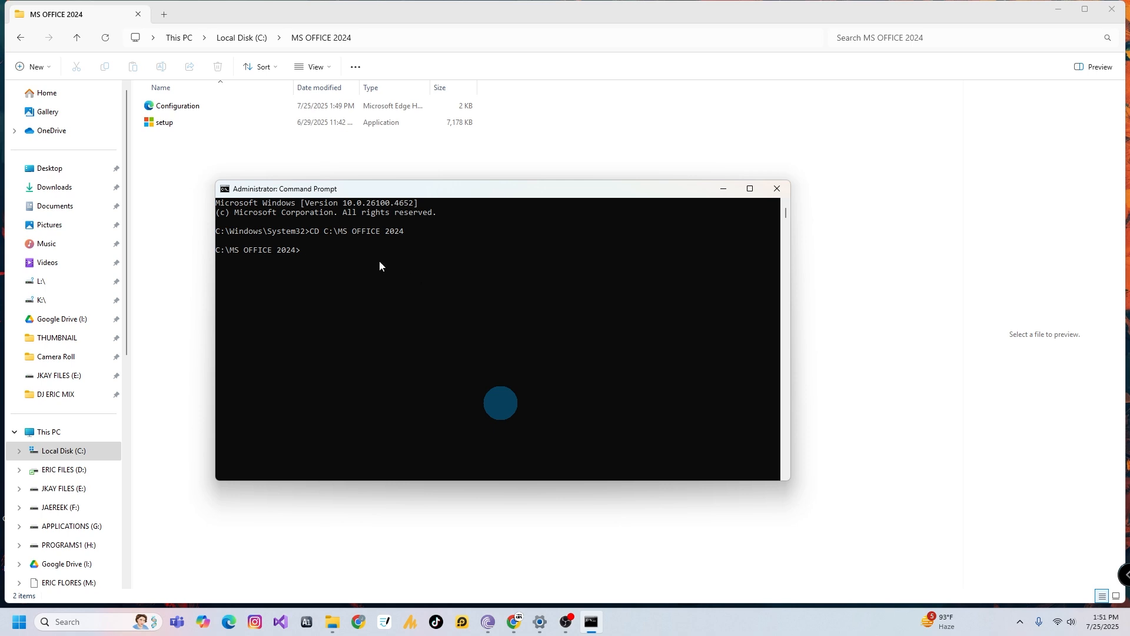
Run setup /configure Configuration.xml to install Office with the custom configuration
text(setup /)
text(configure Configuration.xml)
key(Return)
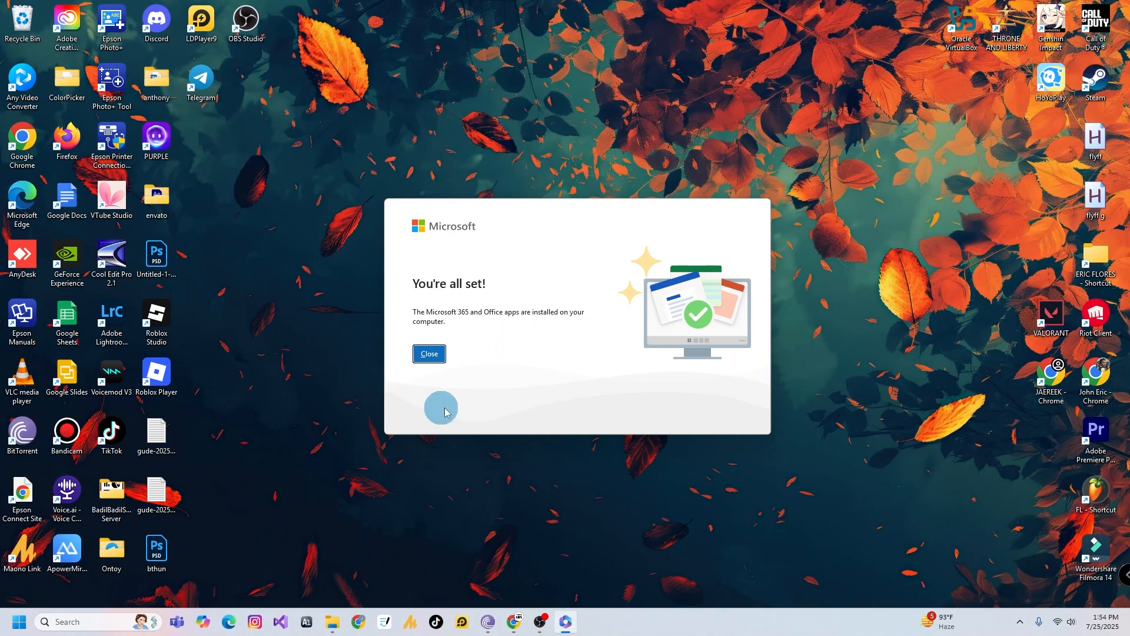
Search for Word, launch it and open a new blank document to verify the installation
click(88, 621)
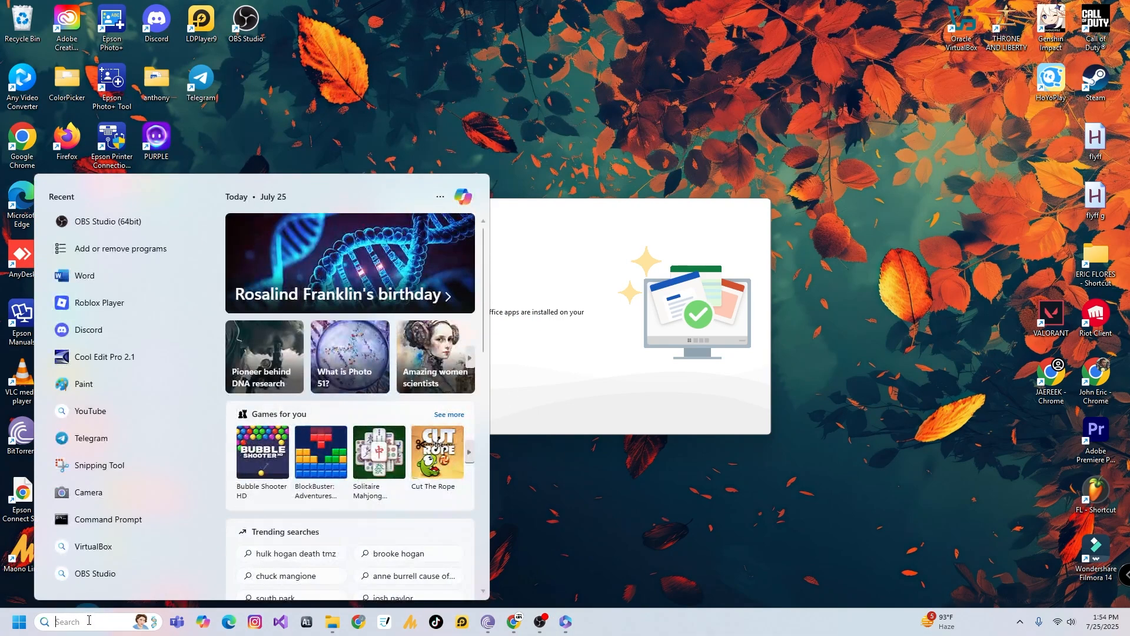
text(word)
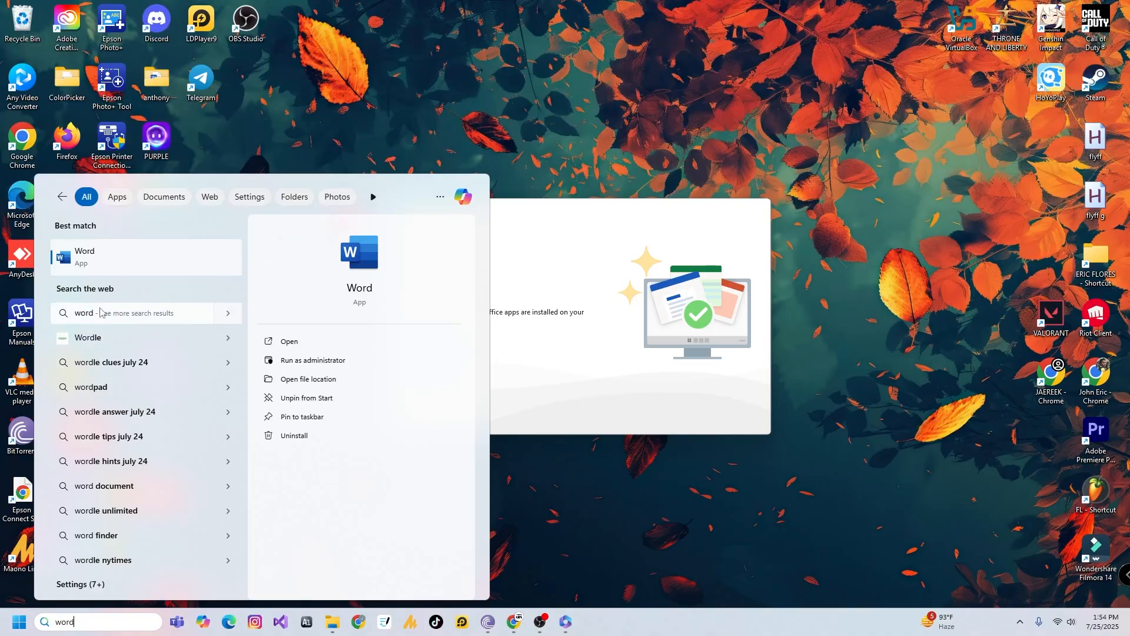
click(96, 258)
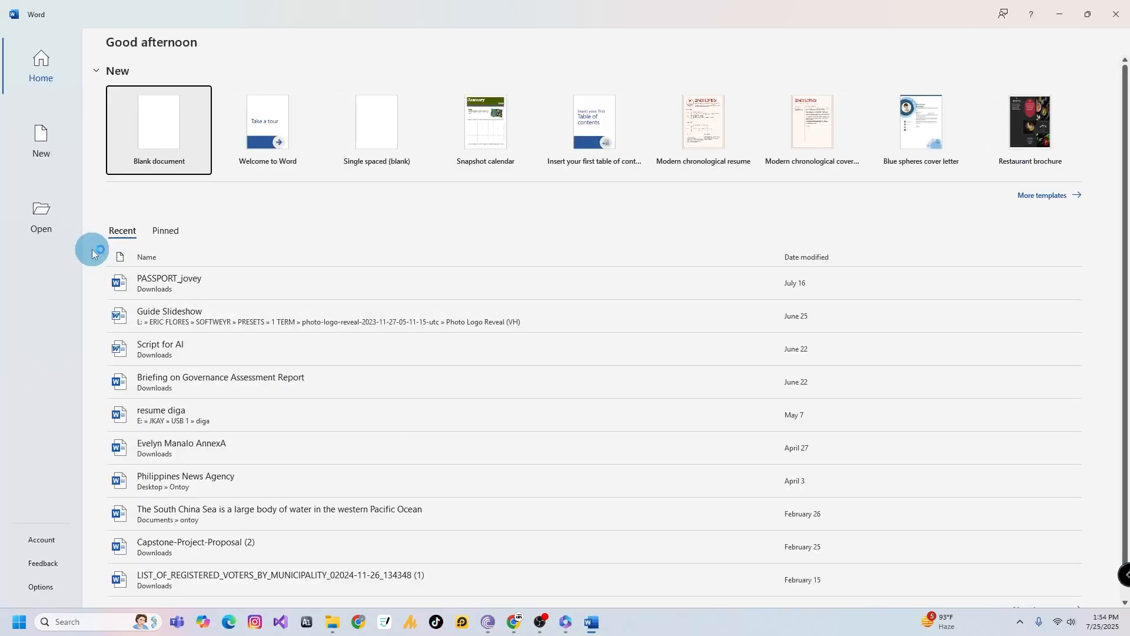
click(165, 127)
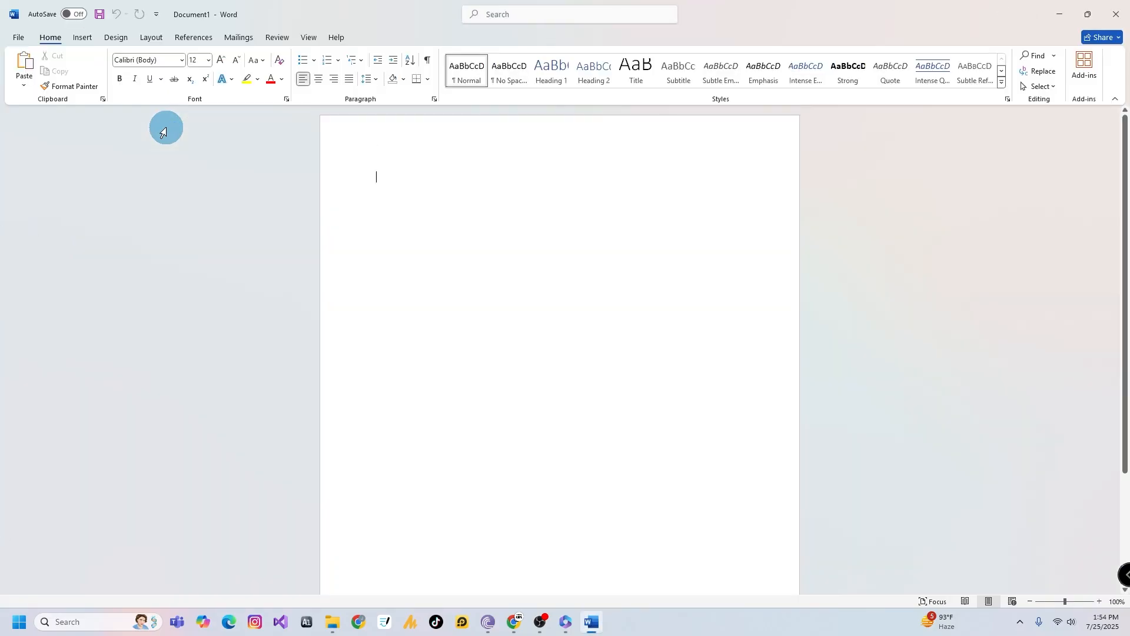
click(360, 183)
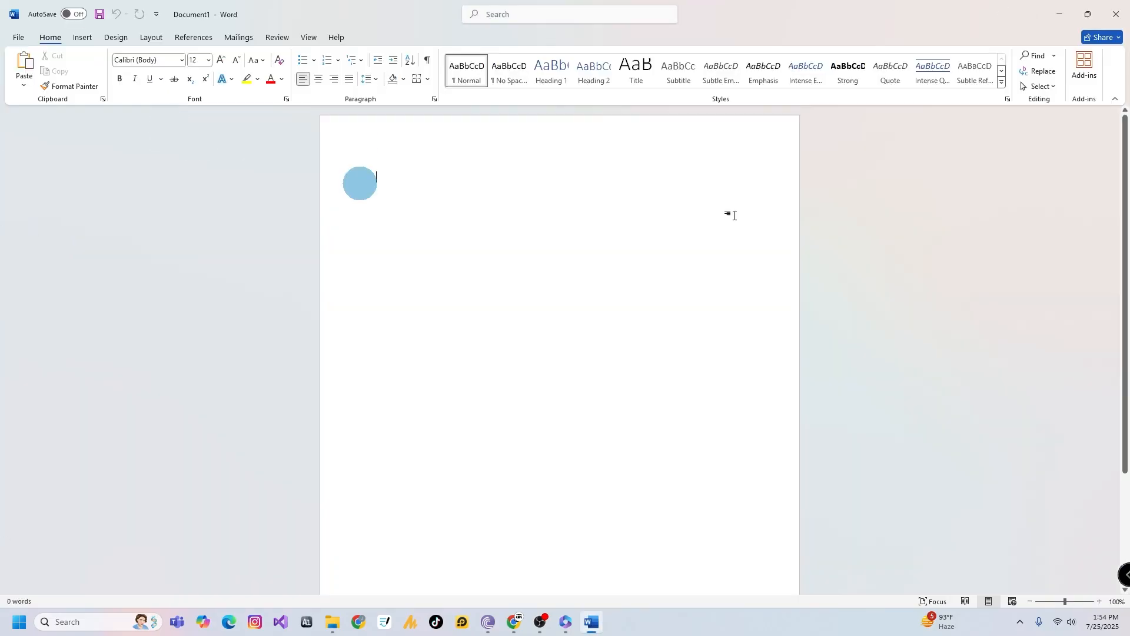